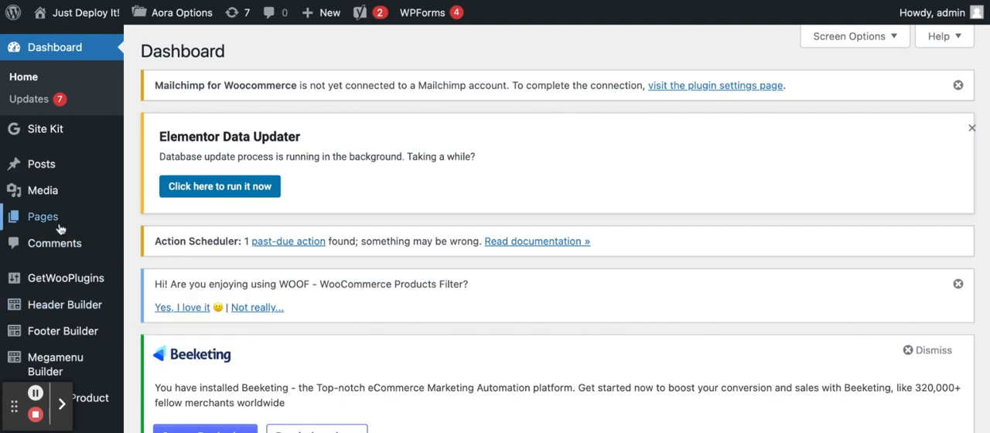
Step: Create a new WordPress page and title it "FAQ"
{"action": "mouse_move", "coordinate": [61, 229]}
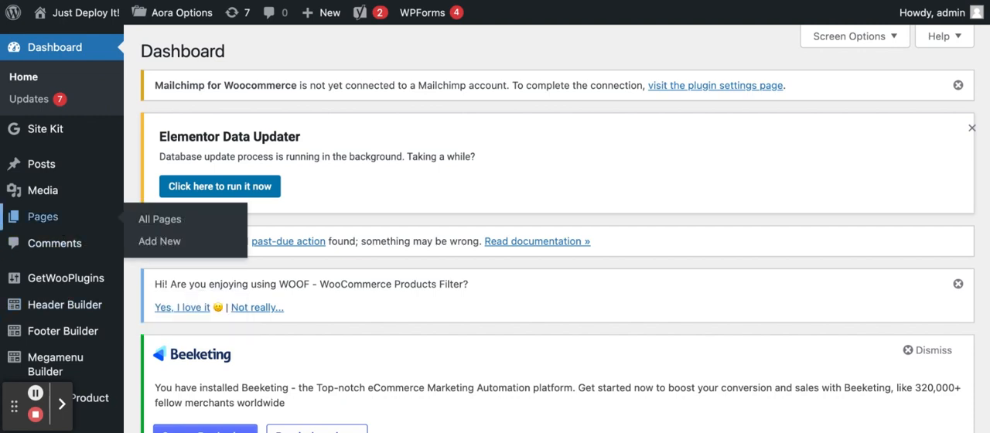
{"action": "left_click", "coordinate": [163, 243]}
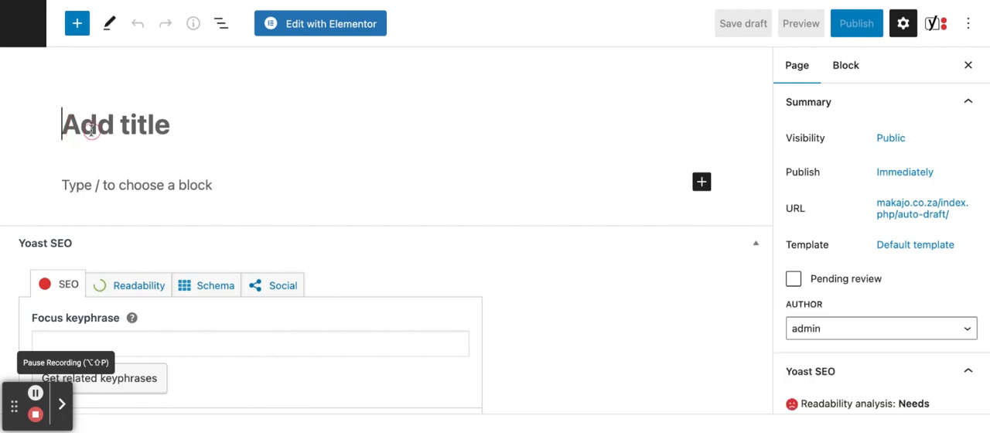
{"action": "left_click", "coordinate": [91, 130]}
{"action": "type", "text": "FAQ"}
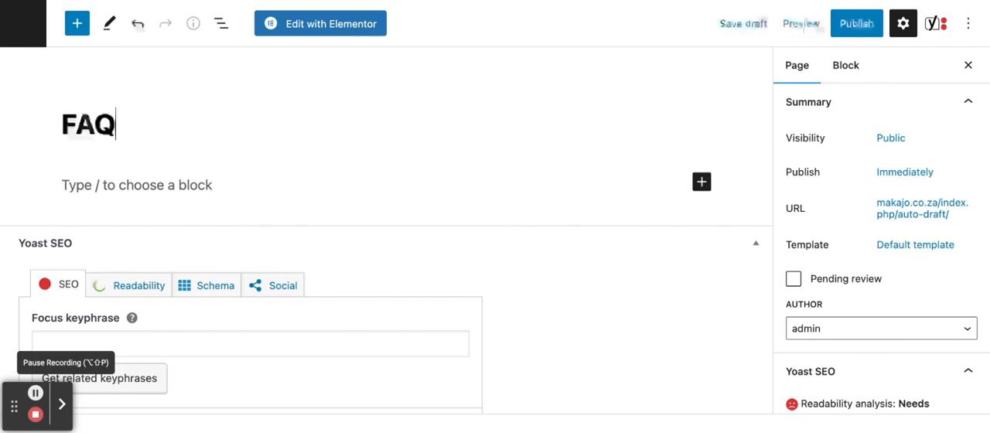
Step: Add a numbered list with the question "How long does shiiping take?" and the answer "A: Shipping takes 7-14 days"
{"action": "left_click", "coordinate": [96, 188]}
{"action": "type", "text": "1."}
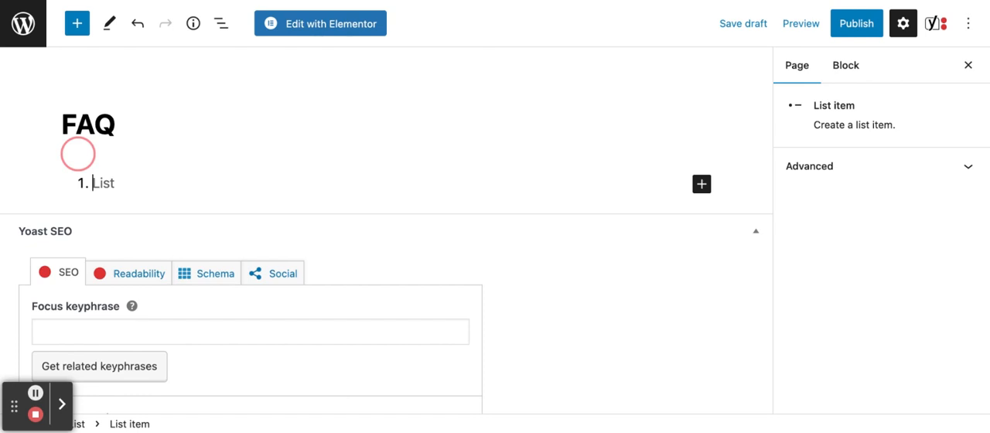
{"action": "type", "text": " H"}
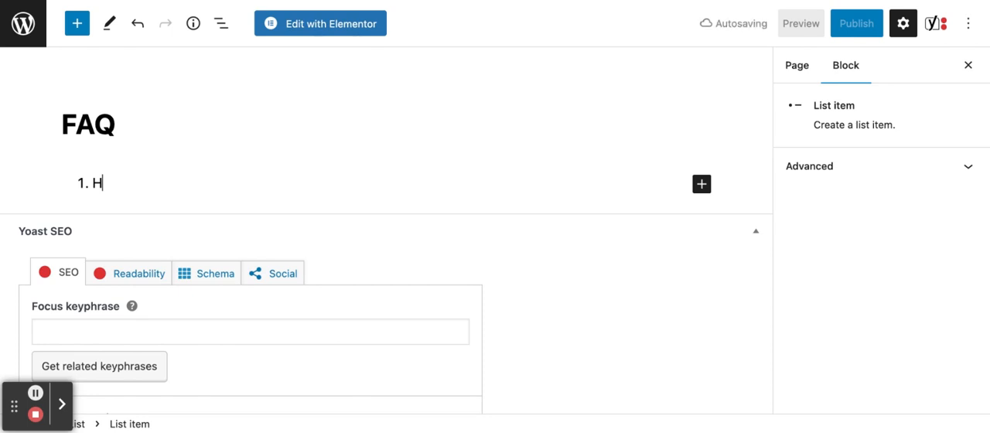
{"action": "type", "text": "ow long does shiiping take?"}
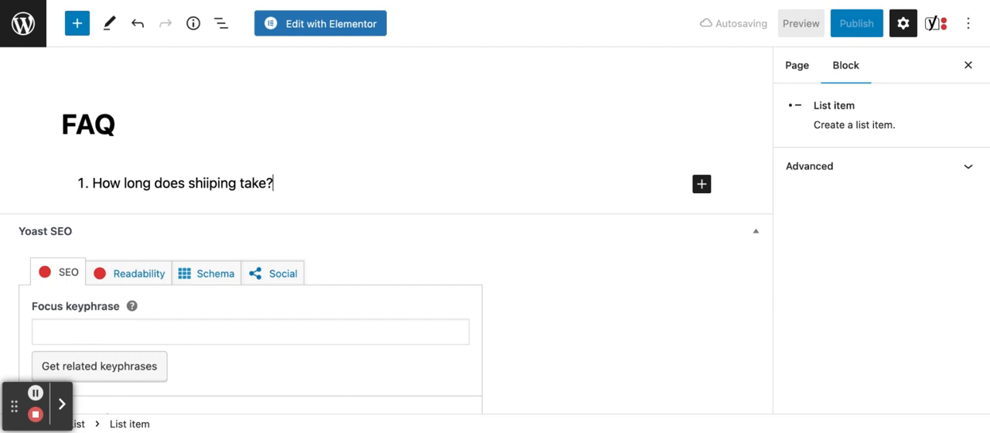
{"action": "key", "text": "Return"}
{"action": "type", "text": "A:"}
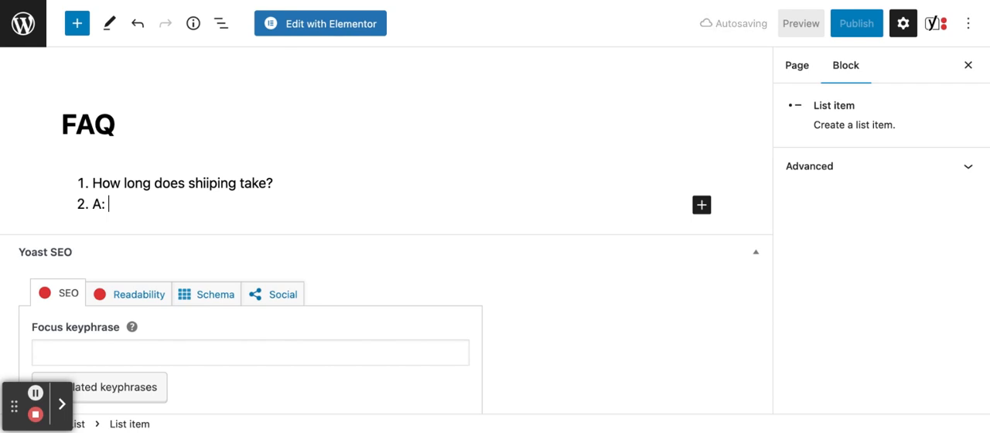
{"action": "type", "text": "Shipping takes 7-14 days"}
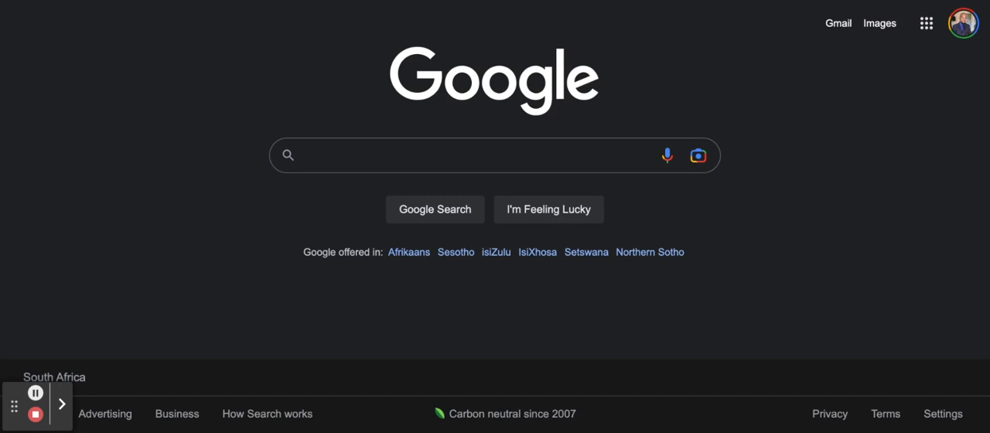
Step: Switch to Google and search for "teeth whitening shopify"
{"action": "left_click", "coordinate": [332, 163]}
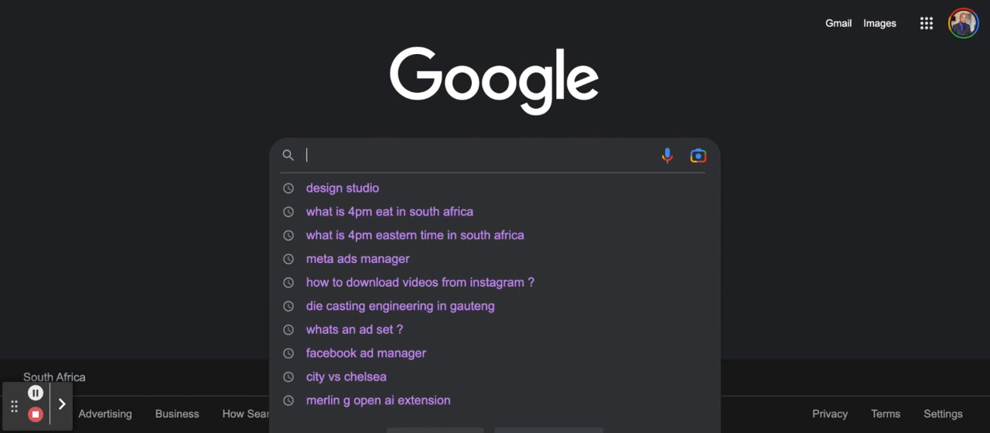
{"action": "type", "text": "teeth white"}
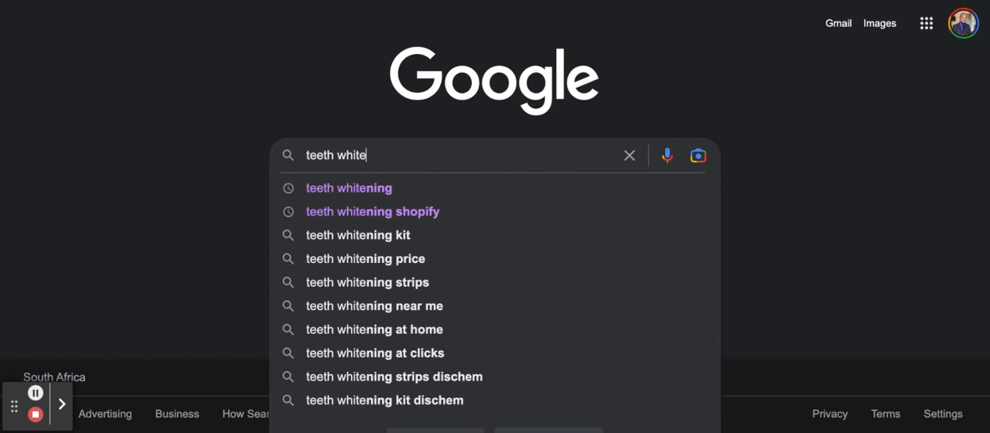
{"action": "left_click", "coordinate": [331, 213]}
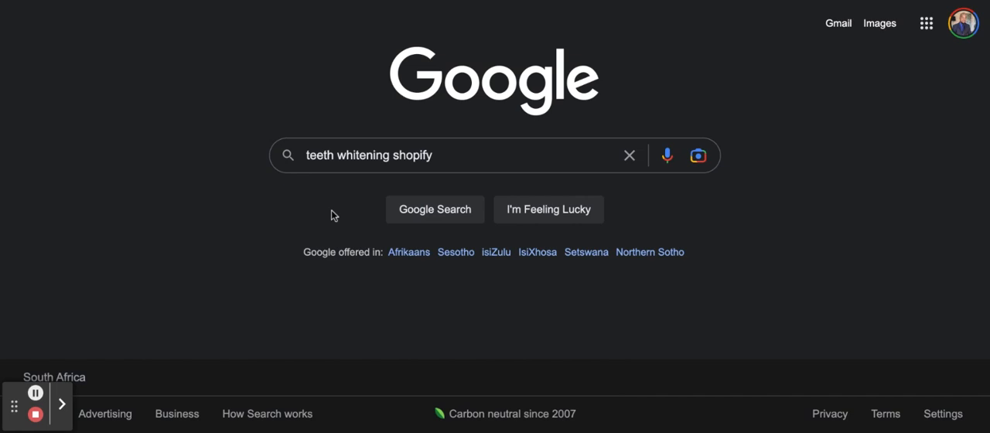
{"action": "key", "text": "Return"}
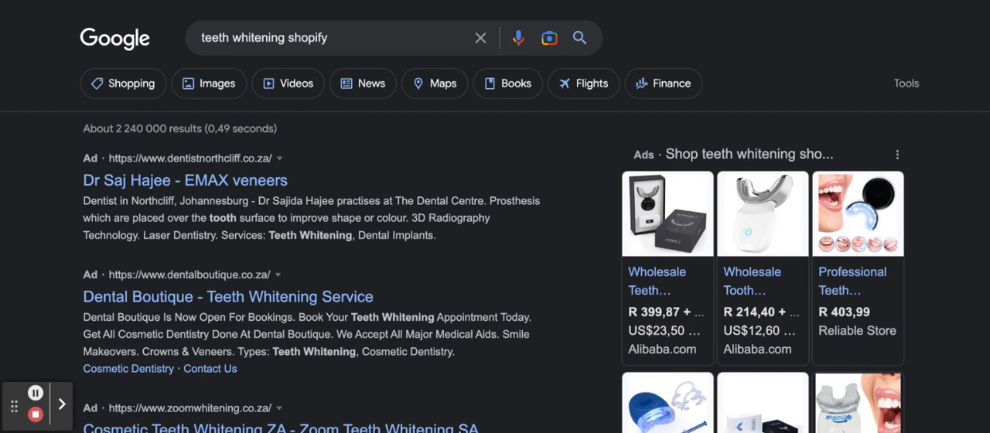
Step: Examine the search results for a teeth whitening store built on Shopify
{"action": "scroll", "coordinate": [306, 209], "scroll_direction": "down", "scroll_amount": 1}
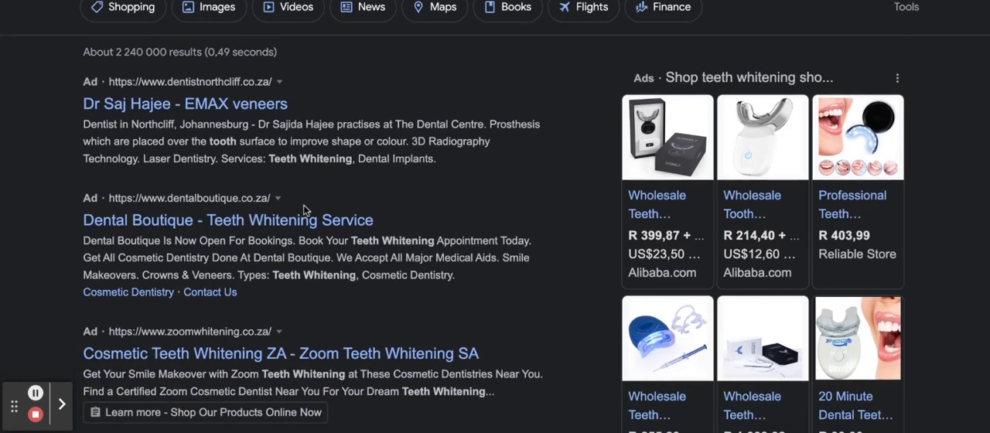
{"action": "scroll", "coordinate": [496, 216], "scroll_direction": "down", "scroll_amount": 1}
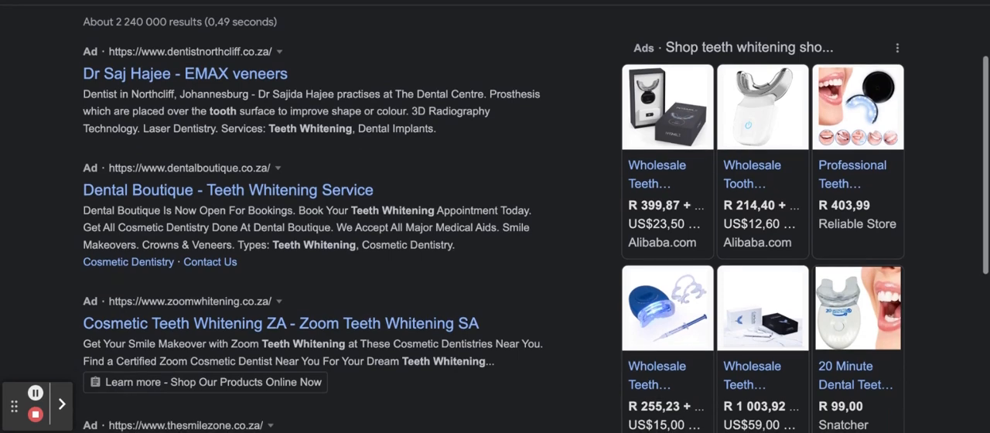
{"action": "scroll", "coordinate": [496, 217], "scroll_direction": "down", "scroll_amount": 2}
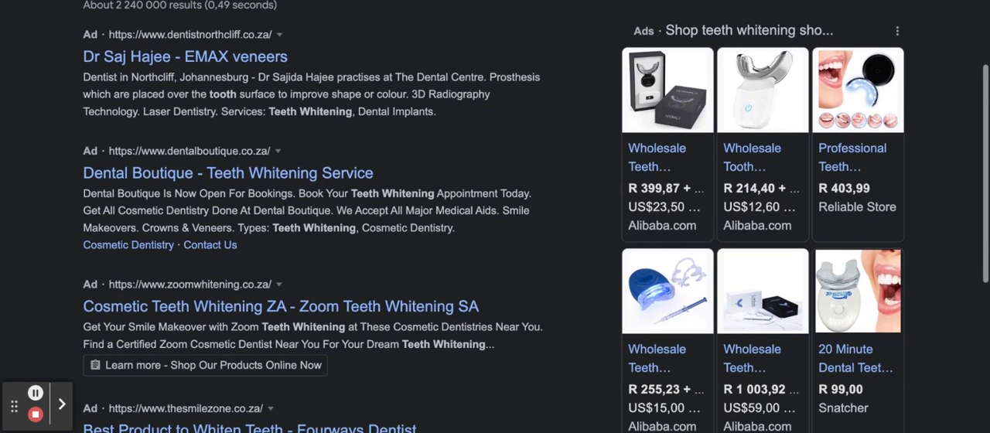
{"action": "scroll", "coordinate": [495, 217], "scroll_direction": "down", "scroll_amount": 1}
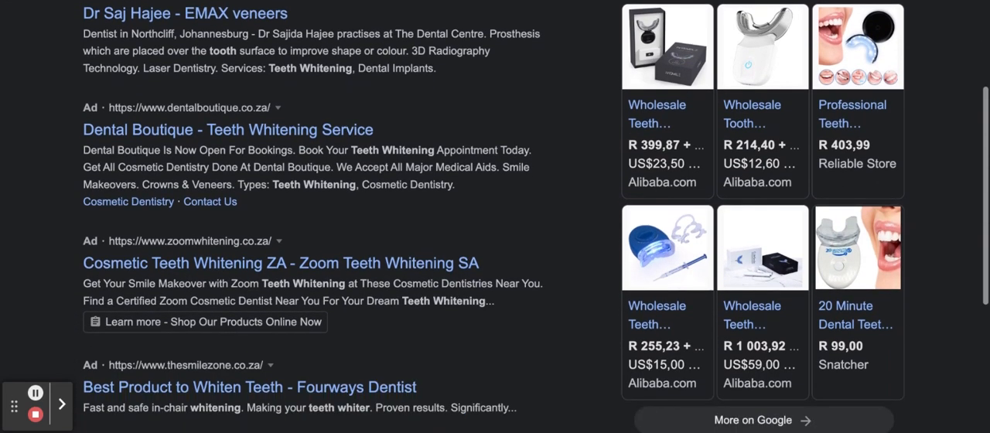
{"action": "scroll", "coordinate": [495, 217], "scroll_direction": "down", "scroll_amount": 1}
{"action": "scroll", "coordinate": [495, 217], "scroll_direction": "down", "scroll_amount": 1}
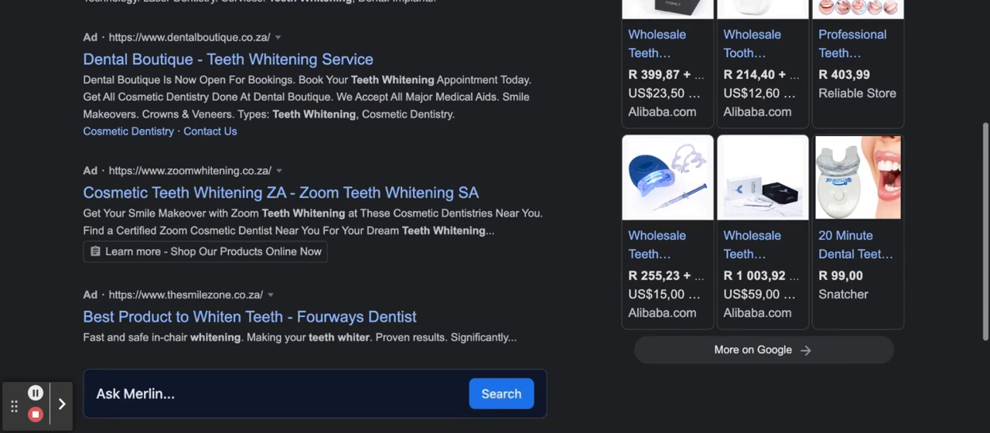
{"action": "scroll", "coordinate": [495, 217], "scroll_direction": "down", "scroll_amount": 5}
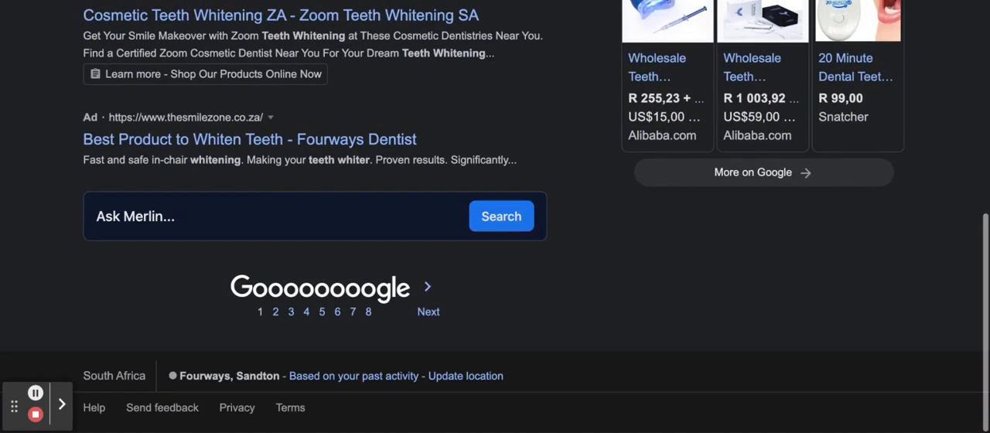
{"action": "scroll", "coordinate": [495, 216], "scroll_direction": "up", "scroll_amount": 4}
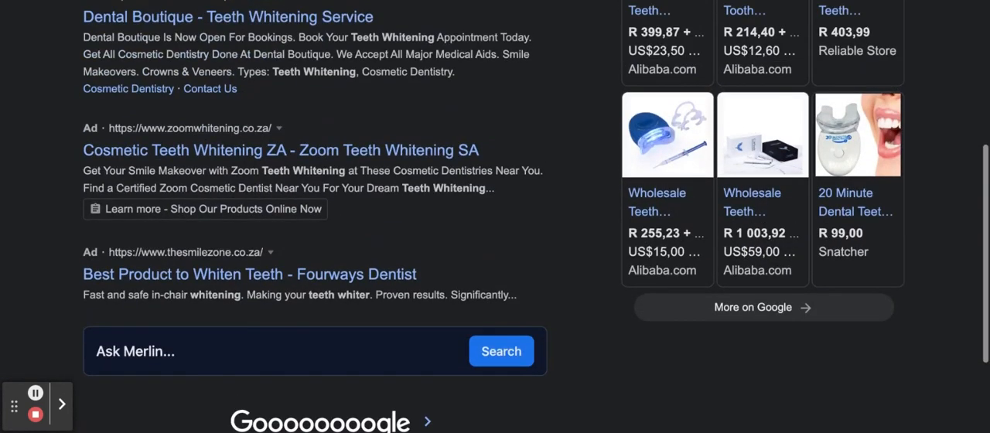
{"action": "scroll", "coordinate": [495, 217], "scroll_direction": "up", "scroll_amount": 8}
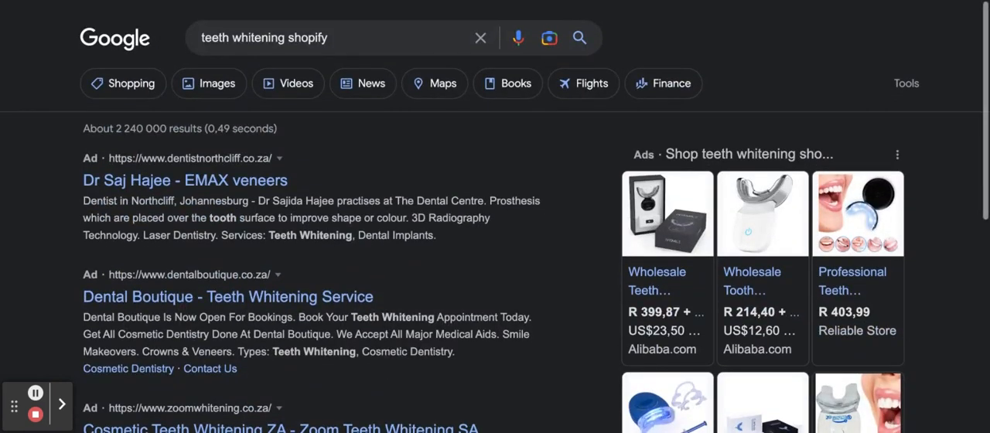
Step: Refine the Google search to "teeth whitening pen + shopify"
{"action": "left_click", "coordinate": [287, 38]}
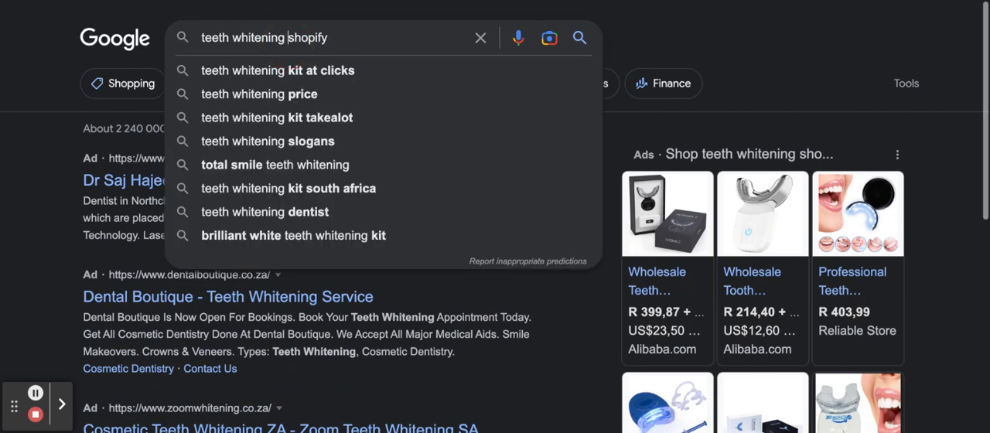
{"action": "type", "text": "pen"}
{"action": "key", "text": "Return"}
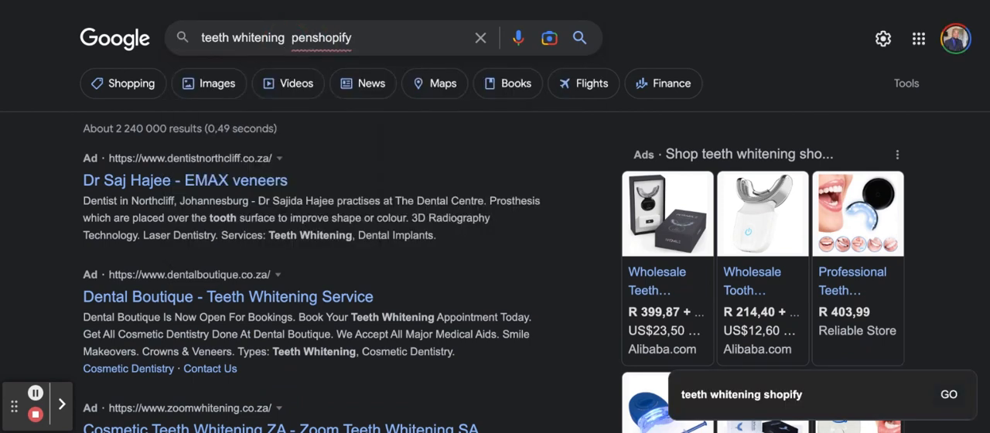
{"action": "left_click", "coordinate": [313, 38]}
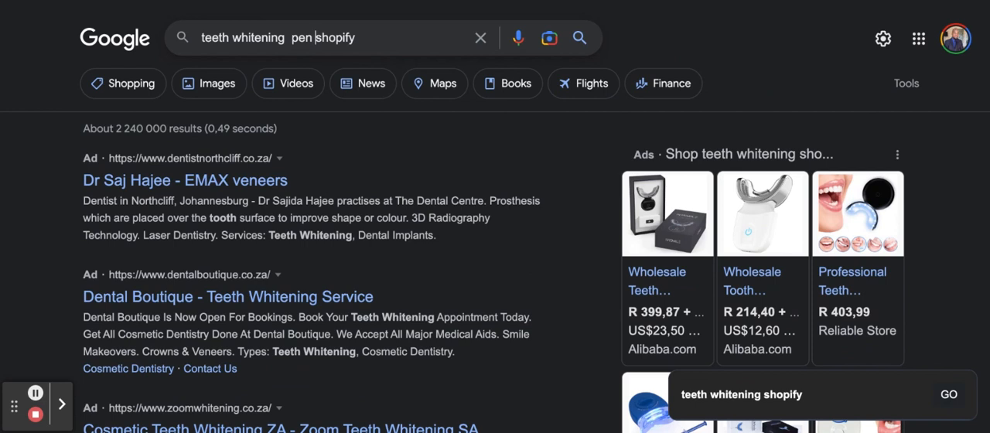
{"action": "type", "text": "+"}
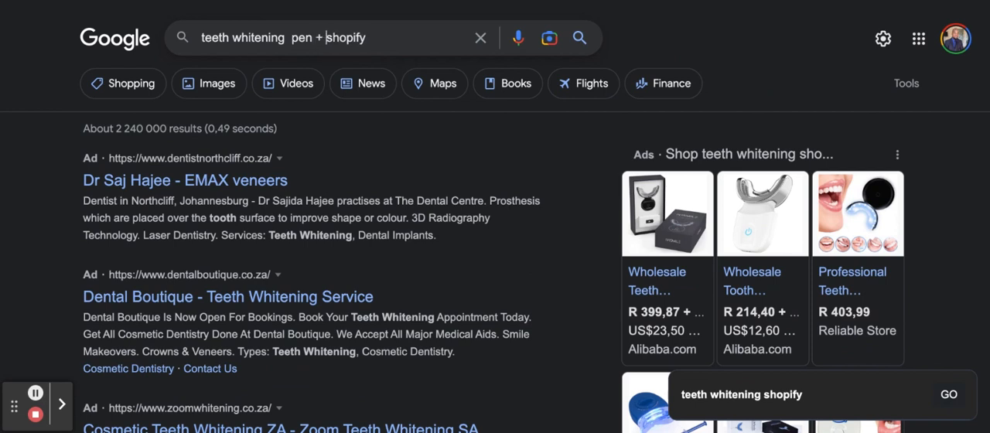
{"action": "key", "text": "Escape"}
{"action": "key", "text": "Return"}
Step: Look through the results and open the onesmile.shop page "Teeth Whitening Pen and Day & Night Toothpaste Bundle"
{"action": "scroll", "coordinate": [217, 259], "scroll_direction": "down", "scroll_amount": 3}
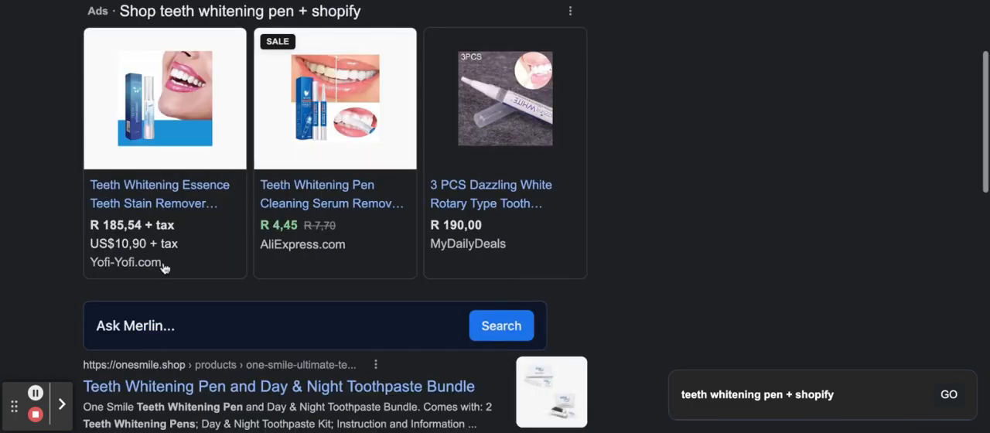
{"action": "scroll", "coordinate": [166, 259], "scroll_direction": "down", "scroll_amount": 1}
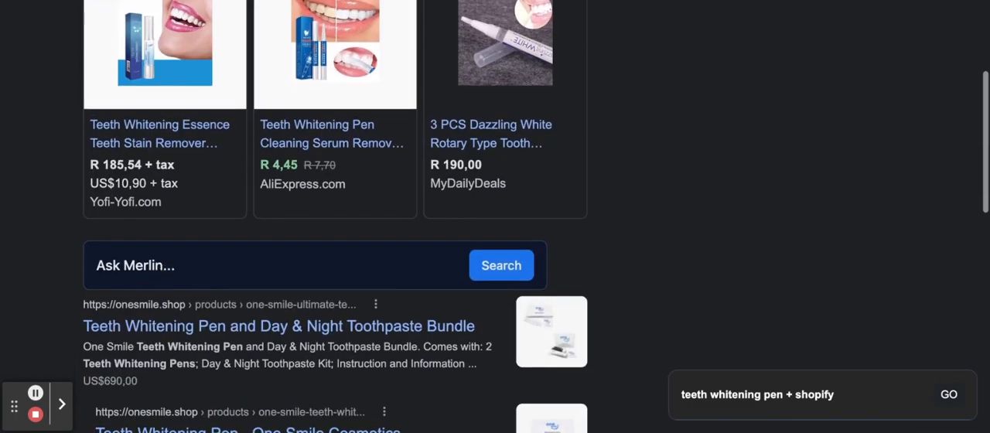
{"action": "scroll", "coordinate": [164, 267], "scroll_direction": "down", "scroll_amount": 1}
{"action": "scroll", "coordinate": [164, 258], "scroll_direction": "down", "scroll_amount": 1}
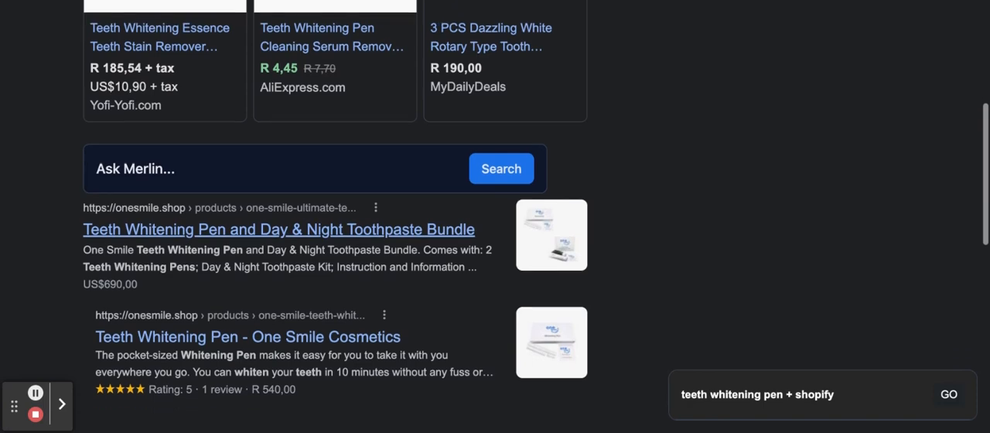
{"action": "scroll", "coordinate": [278, 208], "scroll_direction": "down", "scroll_amount": 1}
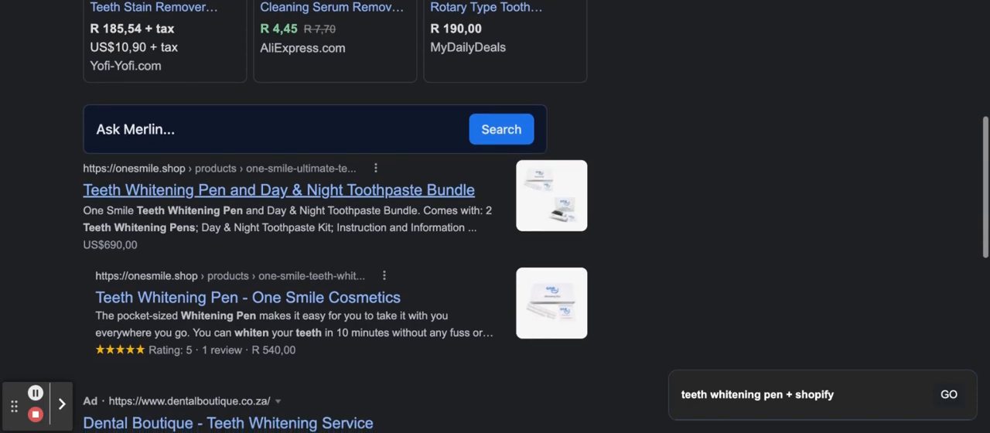
{"action": "scroll", "coordinate": [279, 193], "scroll_direction": "down", "scroll_amount": 3}
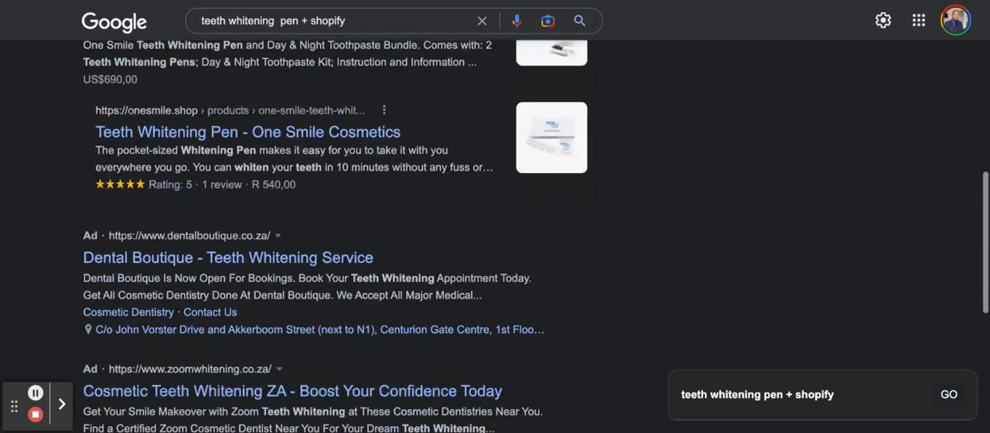
{"action": "scroll", "coordinate": [129, 262], "scroll_direction": "down", "scroll_amount": 1}
{"action": "scroll", "coordinate": [128, 262], "scroll_direction": "up", "scroll_amount": 5}
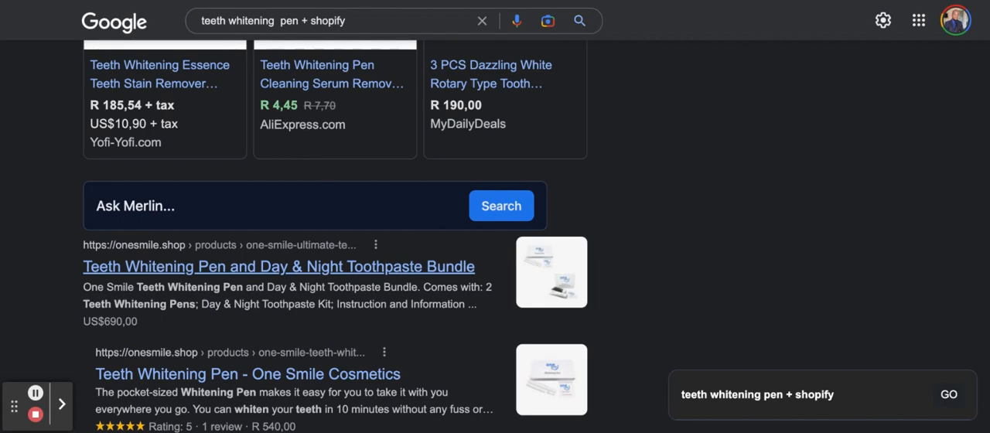
{"action": "left_click", "coordinate": [278, 267]}
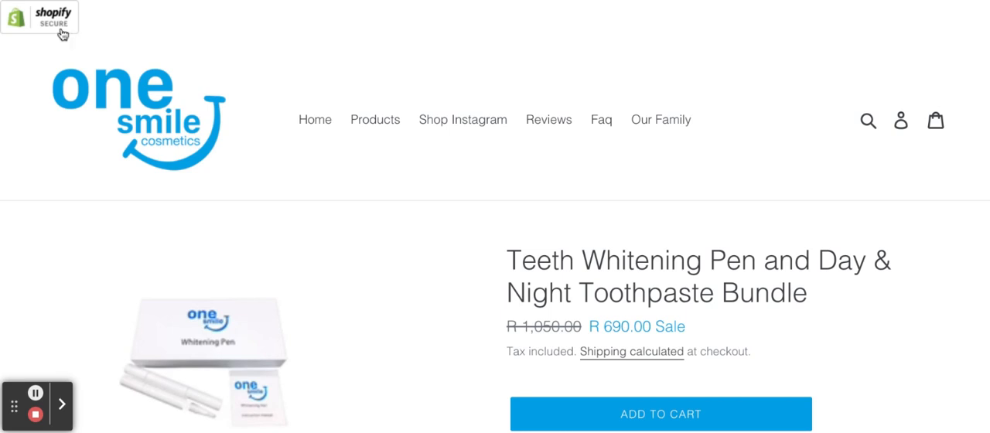
Step: Look over the whitening pen and toothpaste bundle page, and open the store's Faq page
{"action": "scroll", "coordinate": [135, 216], "scroll_direction": "down", "scroll_amount": 1}
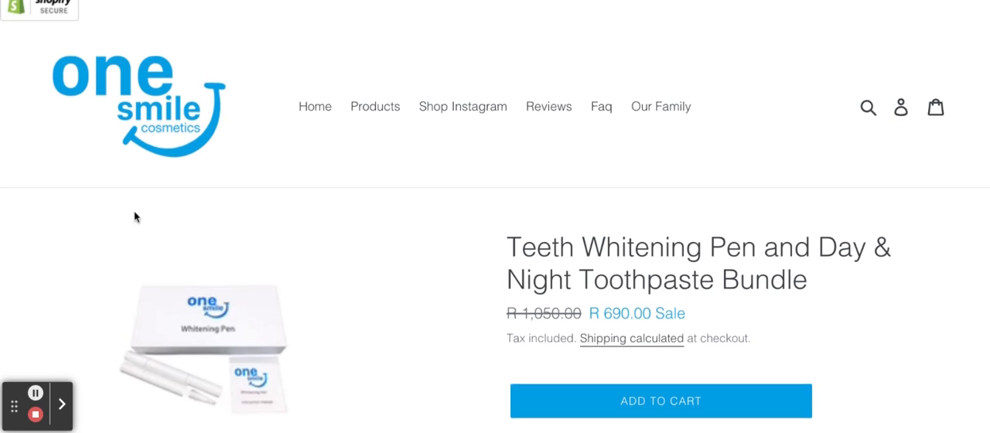
{"action": "scroll", "coordinate": [174, 283], "scroll_direction": "down", "scroll_amount": 2}
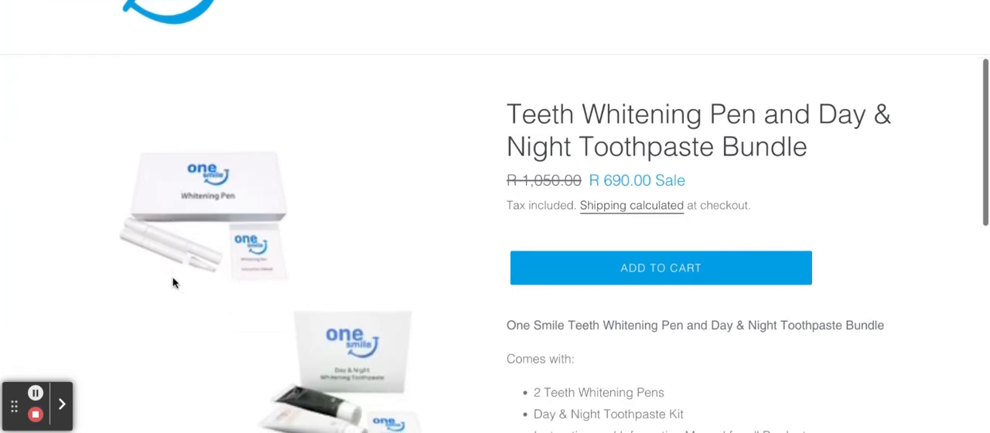
{"action": "scroll", "coordinate": [173, 283], "scroll_direction": "down", "scroll_amount": 1}
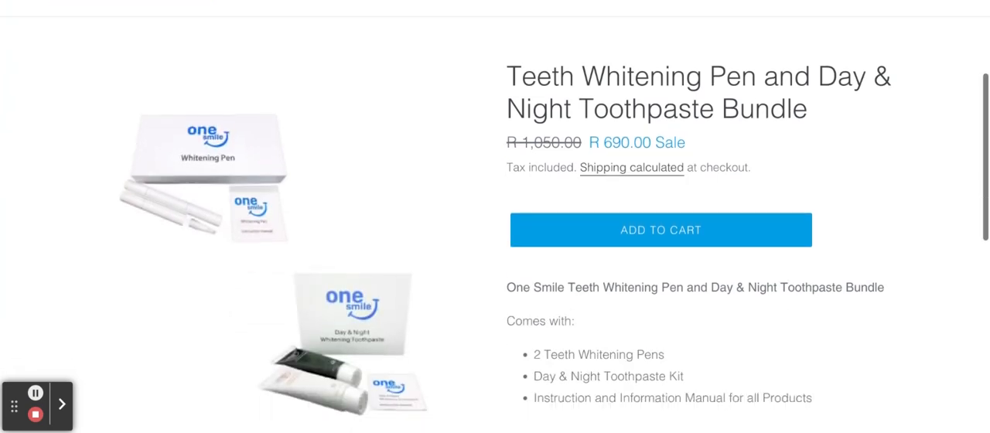
{"action": "scroll", "coordinate": [555, 233], "scroll_direction": "down", "scroll_amount": 2}
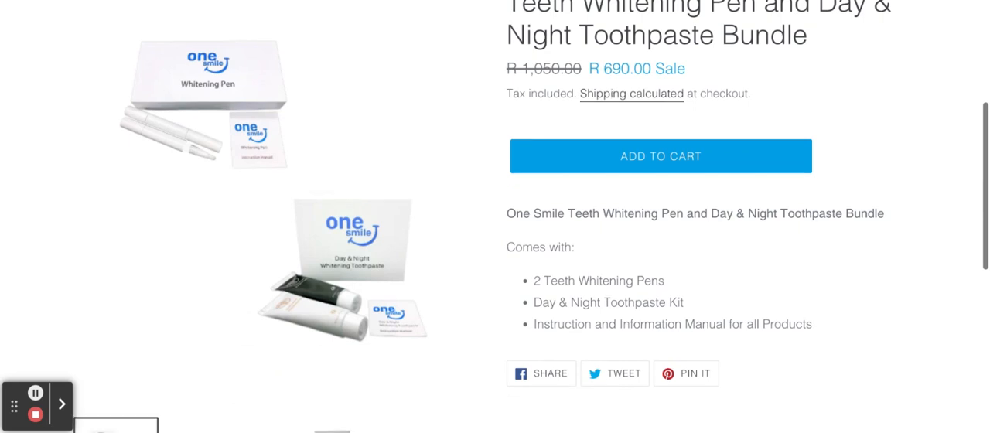
{"action": "scroll", "coordinate": [495, 217], "scroll_direction": "down", "scroll_amount": 1}
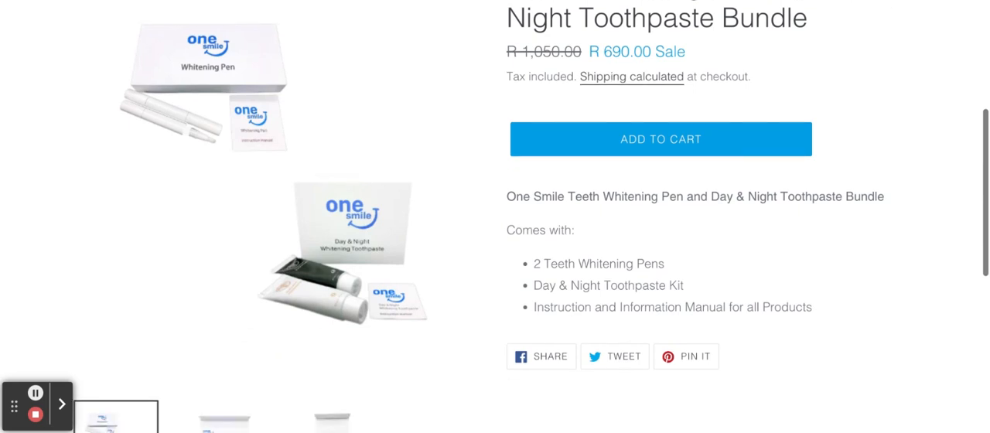
{"action": "scroll", "coordinate": [495, 216], "scroll_direction": "up", "scroll_amount": 3}
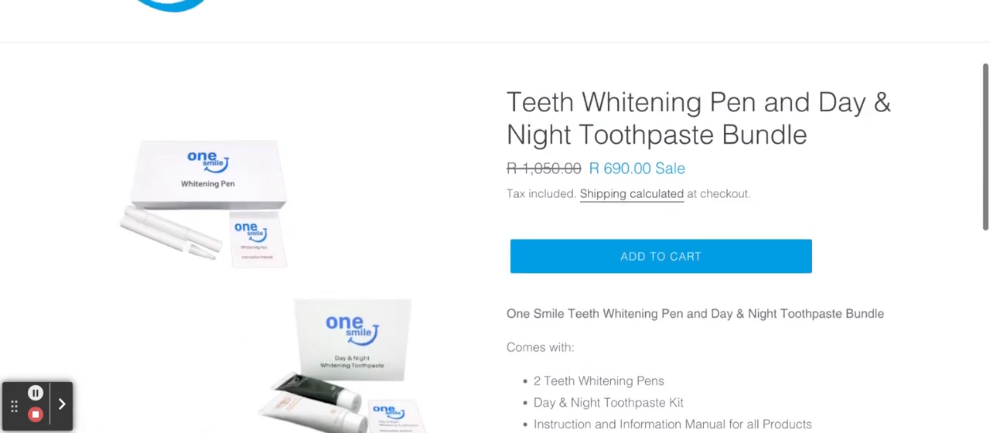
{"action": "scroll", "coordinate": [495, 217], "scroll_direction": "up", "scroll_amount": 4}
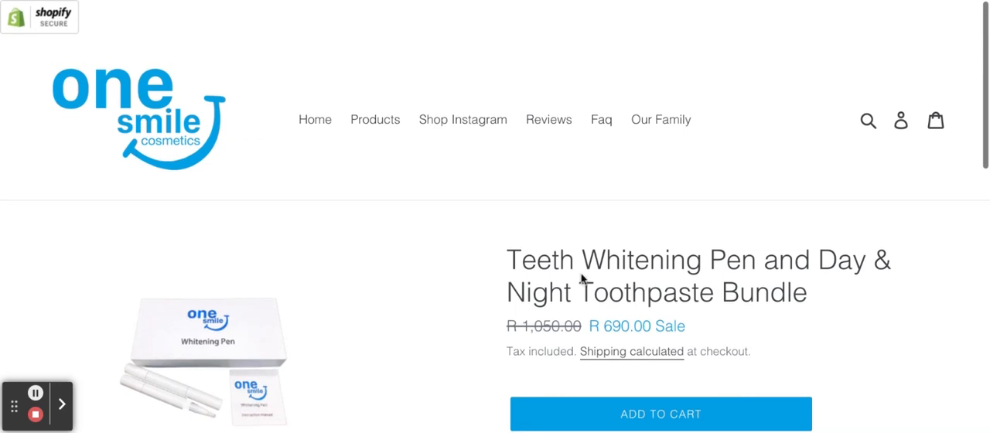
{"action": "left_click", "coordinate": [603, 121]}
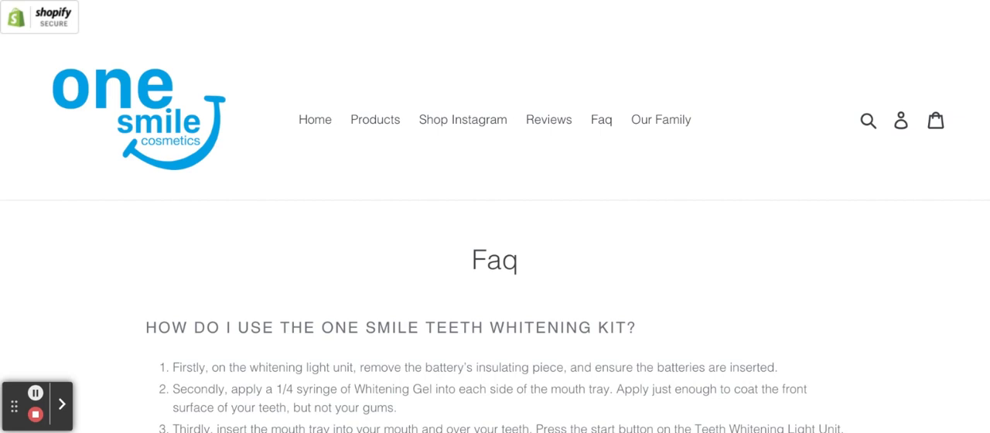
Step: Examine the first FAQ entry on how to use the One Smile Teeth Whitening Kit, including its embedded video
{"action": "scroll", "coordinate": [495, 217], "scroll_direction": "down", "scroll_amount": 3}
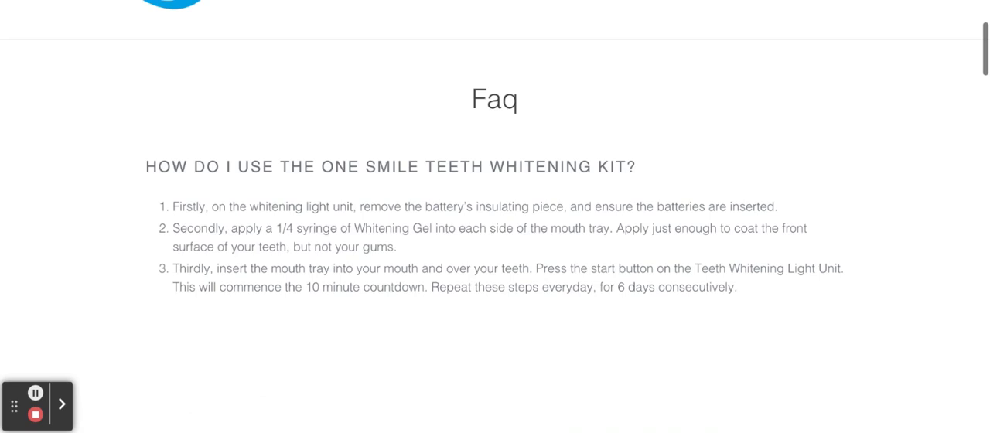
{"action": "scroll", "coordinate": [495, 216], "scroll_direction": "down", "scroll_amount": 1}
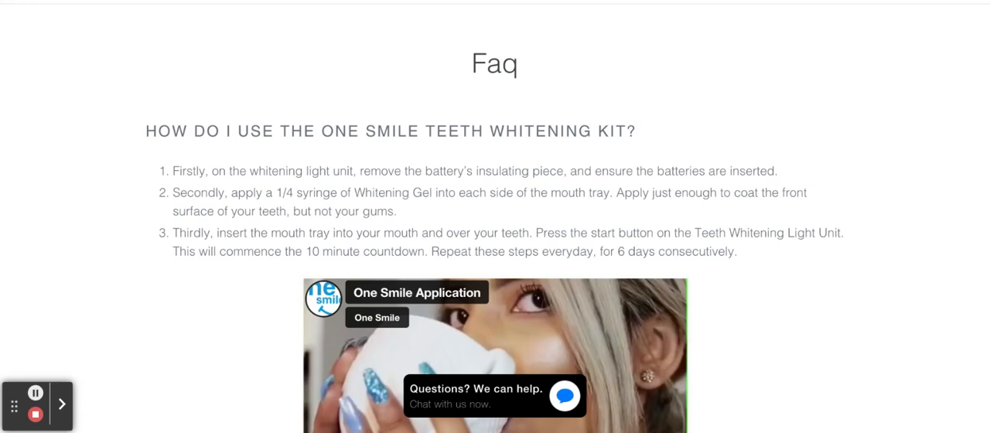
{"action": "scroll", "coordinate": [495, 232], "scroll_direction": "down", "scroll_amount": 2}
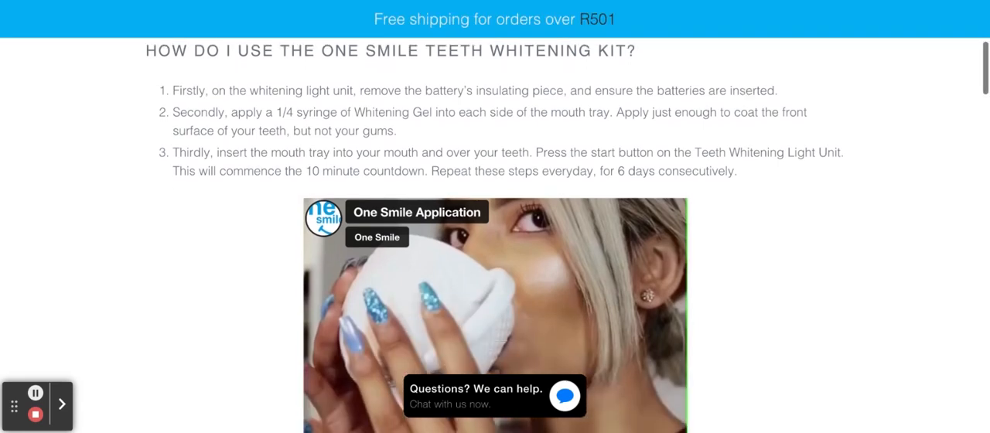
{"action": "scroll", "coordinate": [495, 232], "scroll_direction": "down", "scroll_amount": 1}
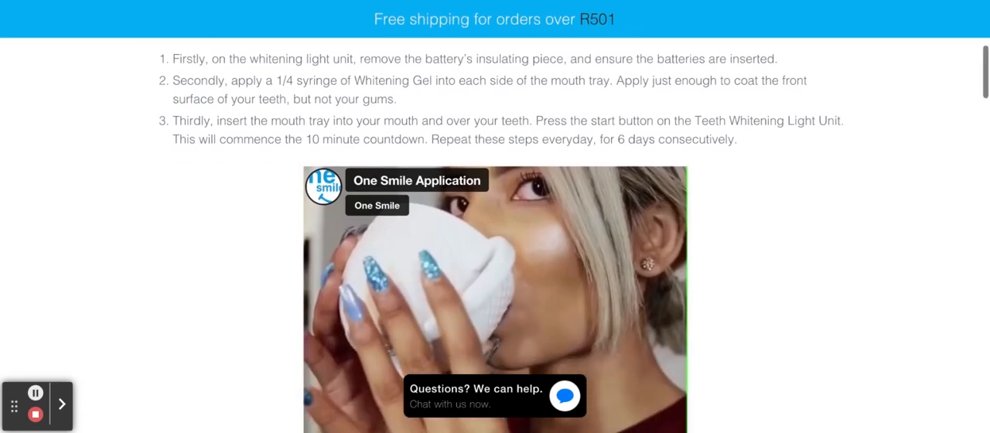
{"action": "scroll", "coordinate": [495, 232], "scroll_direction": "down", "scroll_amount": 2}
{"action": "scroll", "coordinate": [495, 232], "scroll_direction": "down", "scroll_amount": 1}
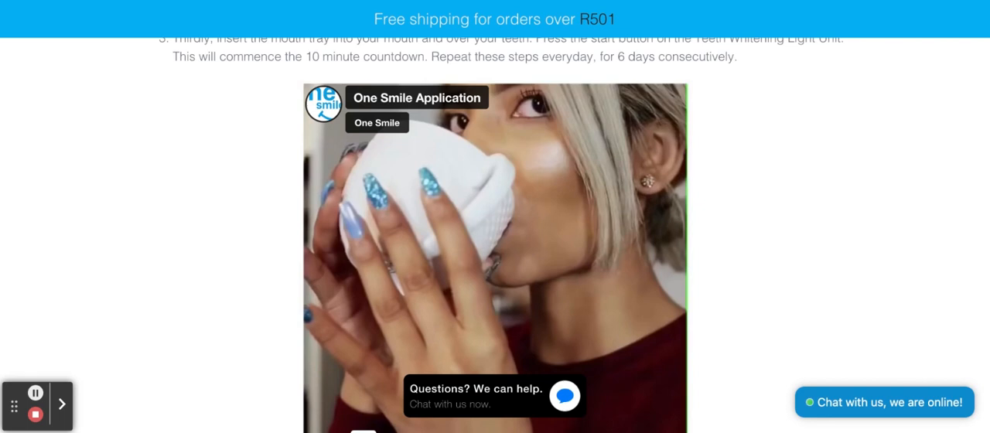
{"action": "scroll", "coordinate": [496, 232], "scroll_direction": "up", "scroll_amount": 4}
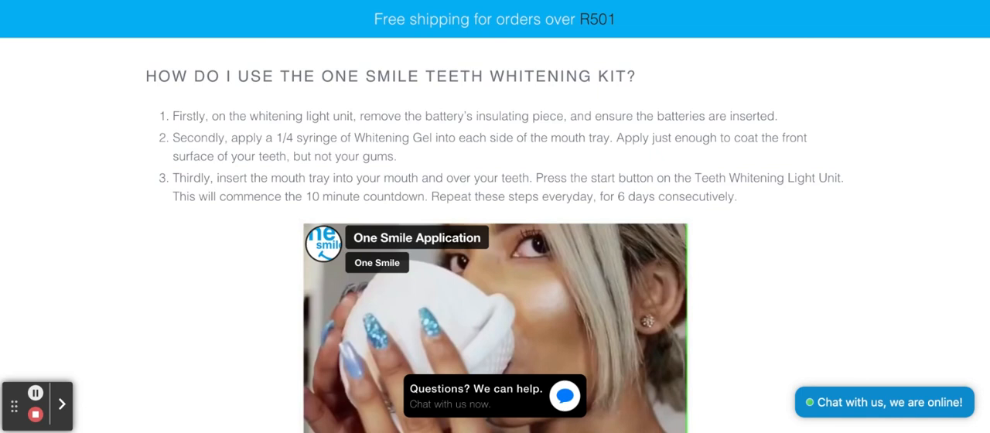
{"action": "scroll", "coordinate": [495, 232], "scroll_direction": "down", "scroll_amount": 5}
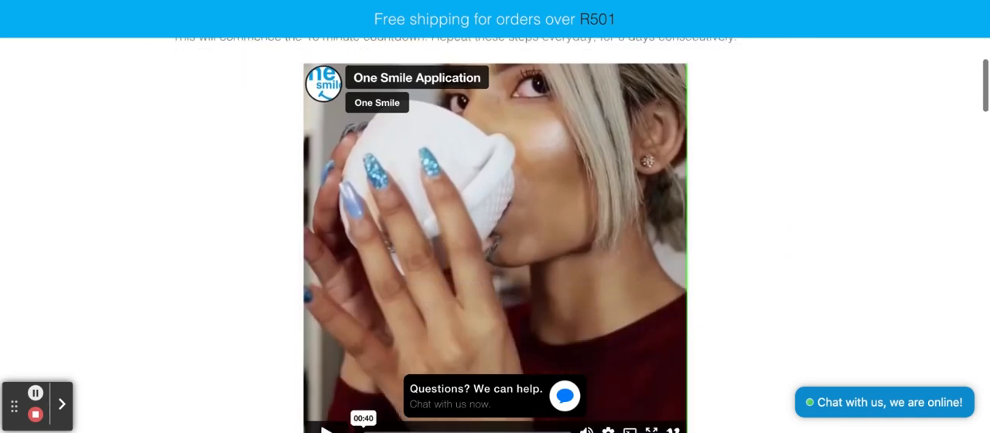
{"action": "scroll", "coordinate": [495, 232], "scroll_direction": "down", "scroll_amount": 3}
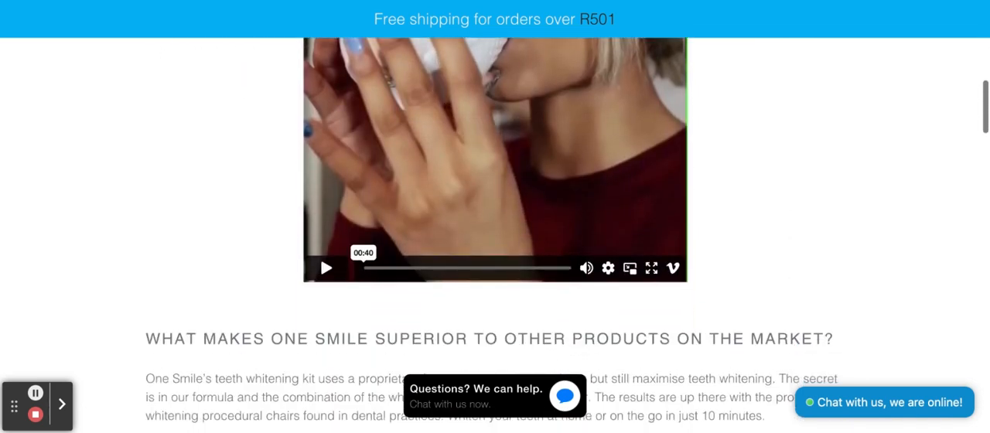
{"action": "scroll", "coordinate": [496, 232], "scroll_direction": "up", "scroll_amount": 4}
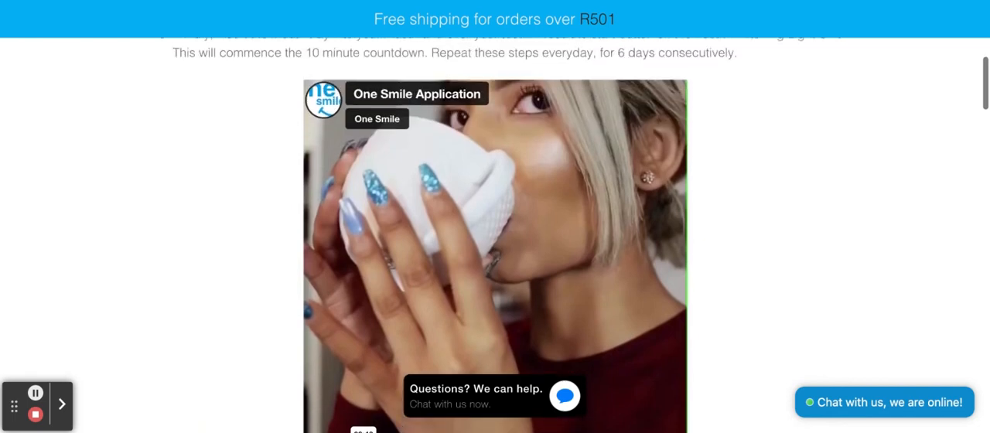
{"action": "scroll", "coordinate": [495, 232], "scroll_direction": "down", "scroll_amount": 1}
{"action": "scroll", "coordinate": [388, 355], "scroll_direction": "down", "scroll_amount": 1}
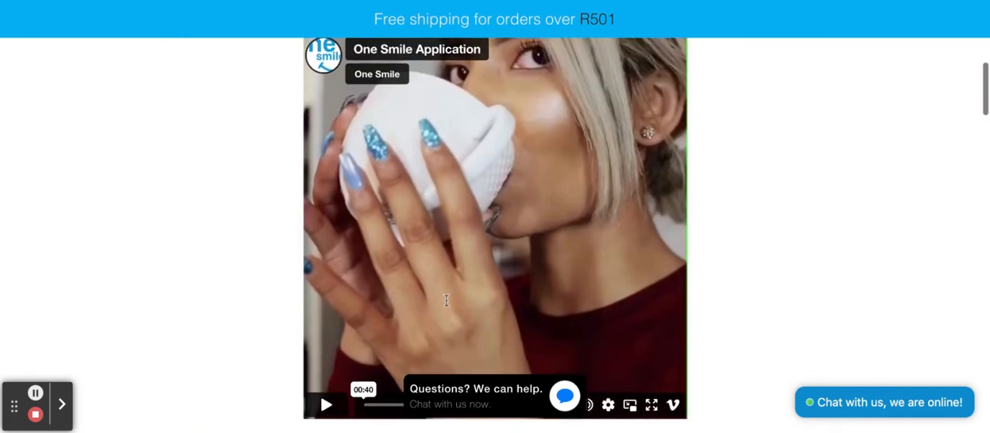
Step: Play the One Smile Application video in the first FAQ entry and pause it near the end
{"action": "left_click", "coordinate": [328, 409]}
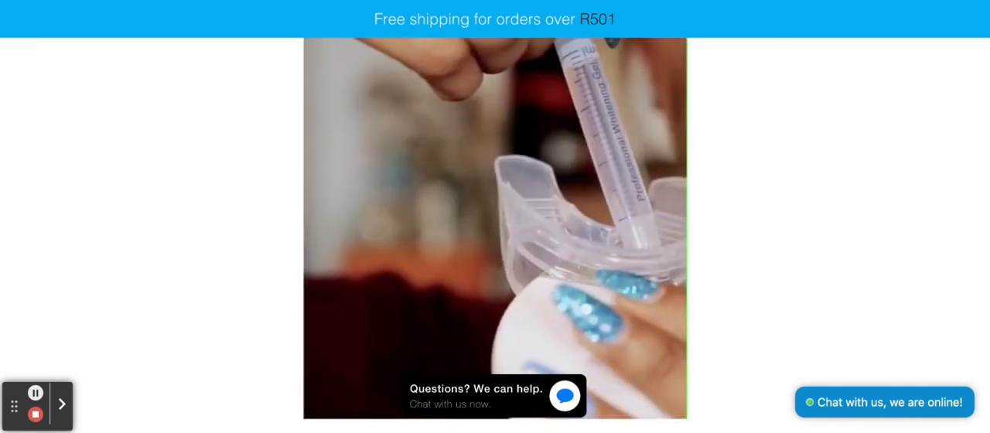
{"action": "scroll", "coordinate": [495, 232], "scroll_direction": "up", "scroll_amount": 2}
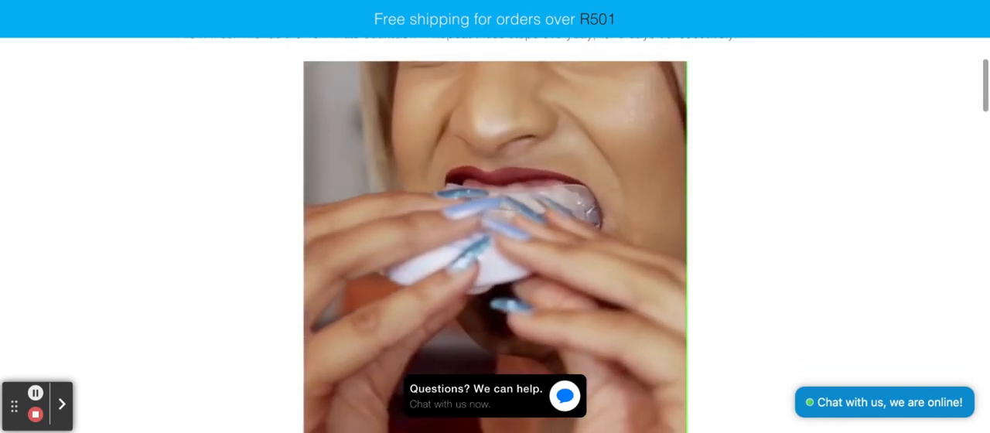
{"action": "scroll", "coordinate": [495, 235], "scroll_direction": "down", "scroll_amount": 1}
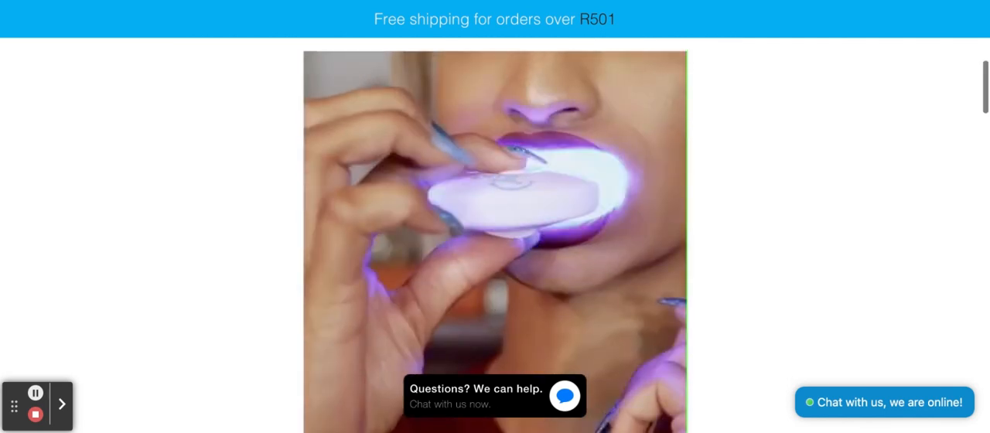
{"action": "scroll", "coordinate": [495, 235], "scroll_direction": "down", "scroll_amount": 1}
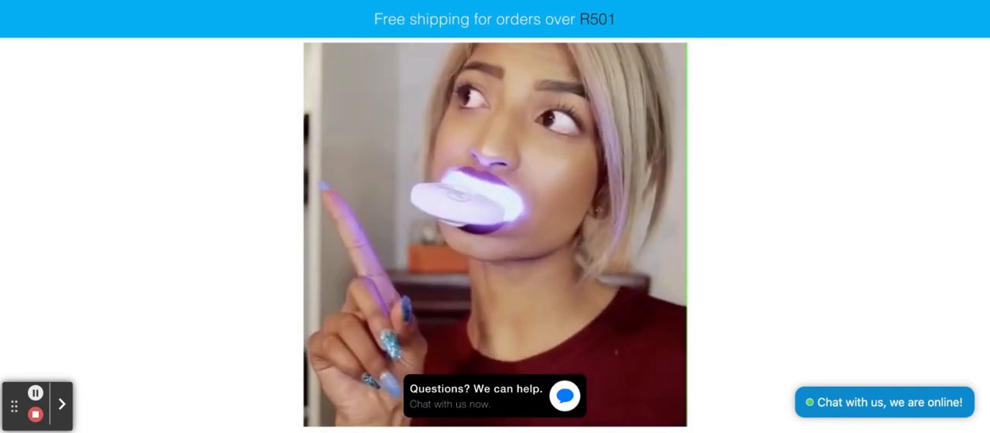
{"action": "scroll", "coordinate": [495, 232], "scroll_direction": "down", "scroll_amount": 1}
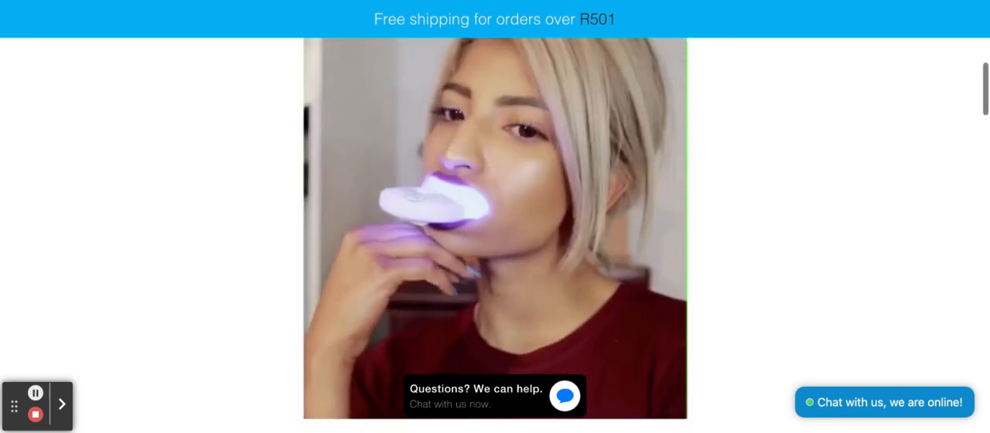
{"action": "scroll", "coordinate": [367, 345], "scroll_direction": "down", "scroll_amount": 2}
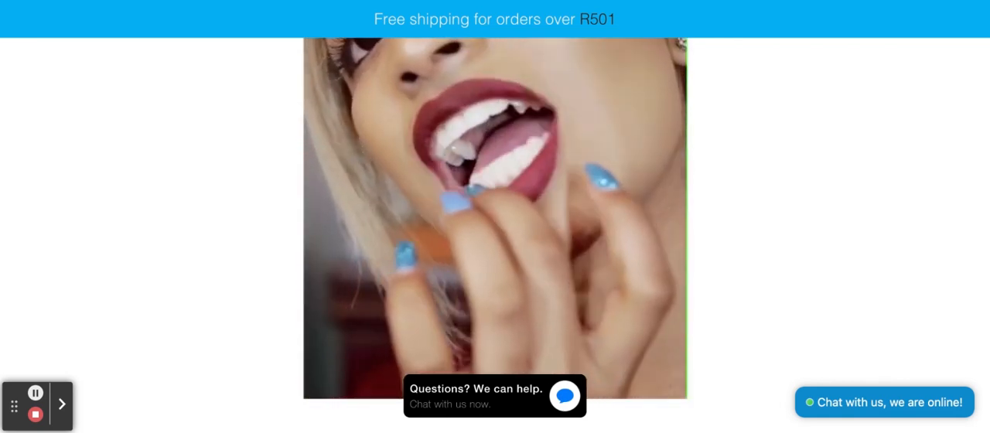
{"action": "mouse_move", "coordinate": [358, 379]}
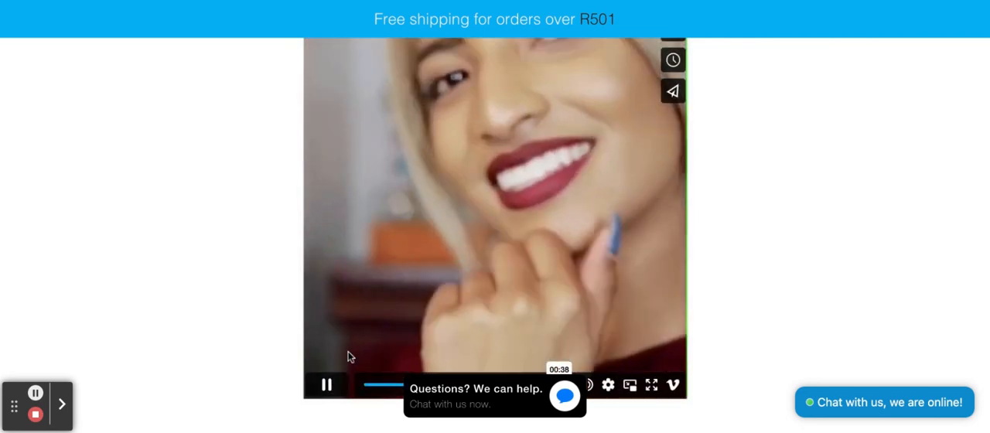
{"action": "left_click", "coordinate": [332, 385]}
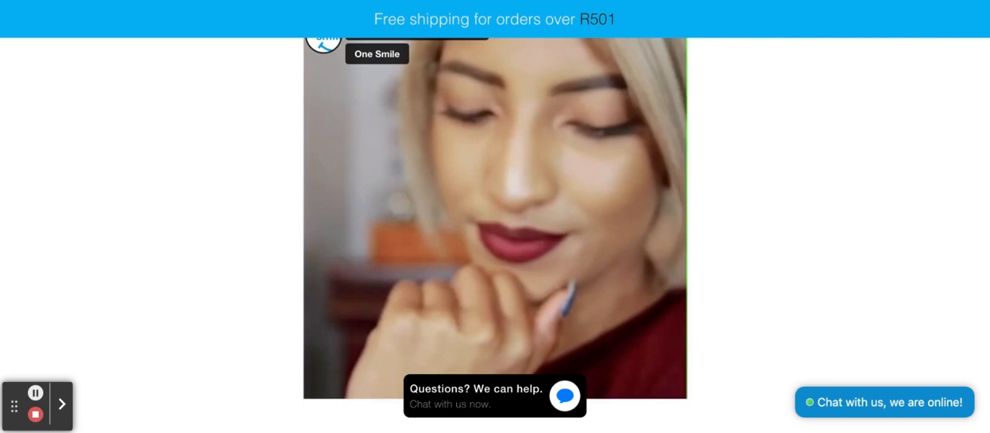
Step: Read the remaining FAQ entries on product advantages, safety, how long results last, postage and handling, and veneers or braces
{"action": "scroll", "coordinate": [495, 232], "scroll_direction": "down", "scroll_amount": 1}
{"action": "scroll", "coordinate": [495, 232], "scroll_direction": "down", "scroll_amount": 2}
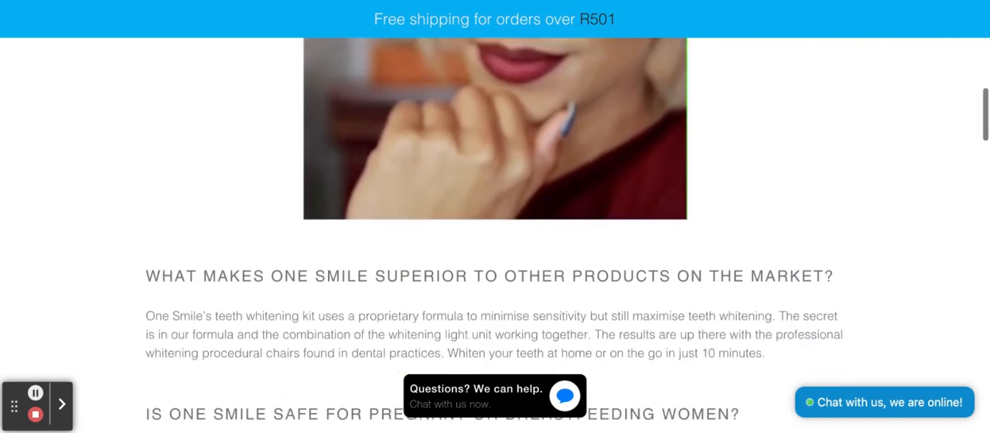
{"action": "scroll", "coordinate": [495, 232], "scroll_direction": "down", "scroll_amount": 3}
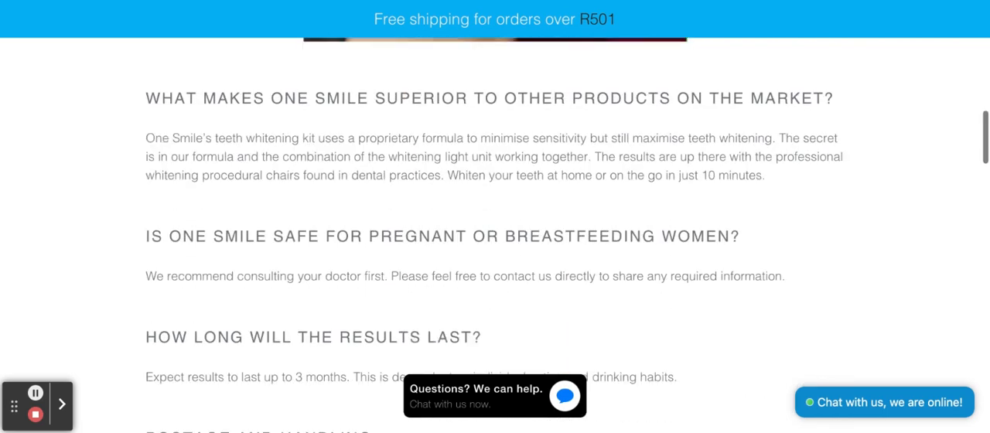
{"action": "scroll", "coordinate": [495, 232], "scroll_direction": "down", "scroll_amount": 1}
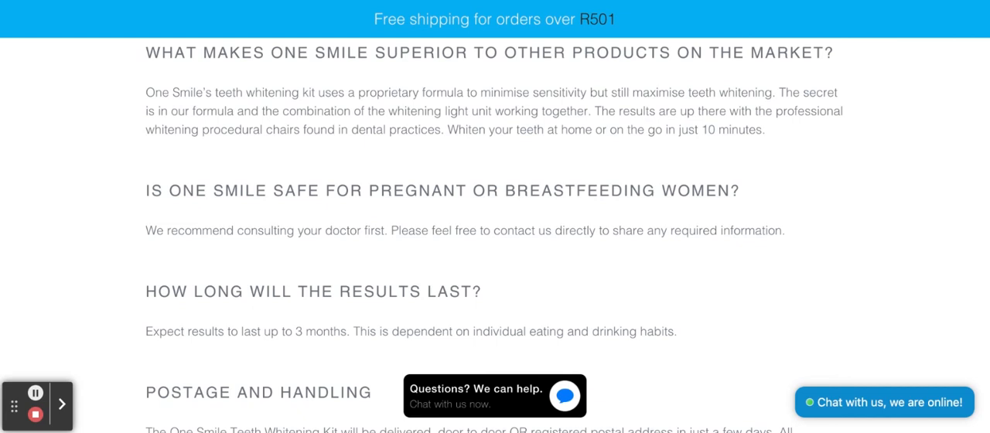
{"action": "scroll", "coordinate": [495, 232], "scroll_direction": "down", "scroll_amount": 1}
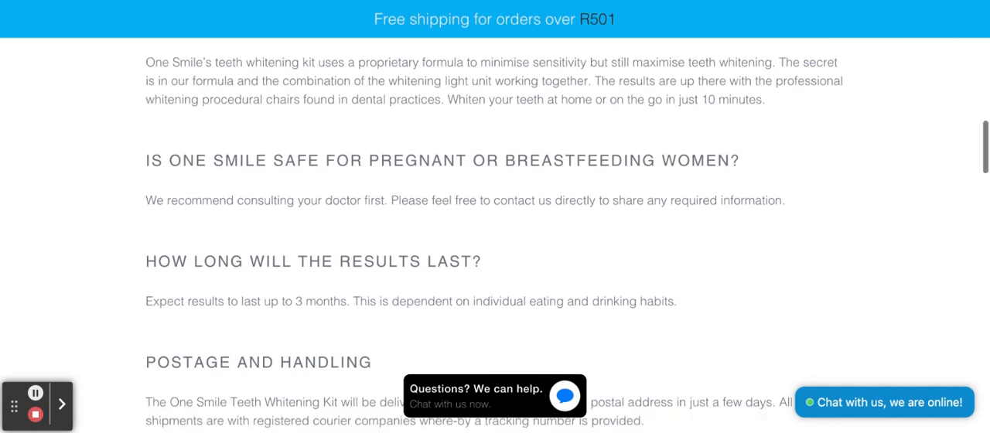
{"action": "scroll", "coordinate": [496, 232], "scroll_direction": "down", "scroll_amount": 3}
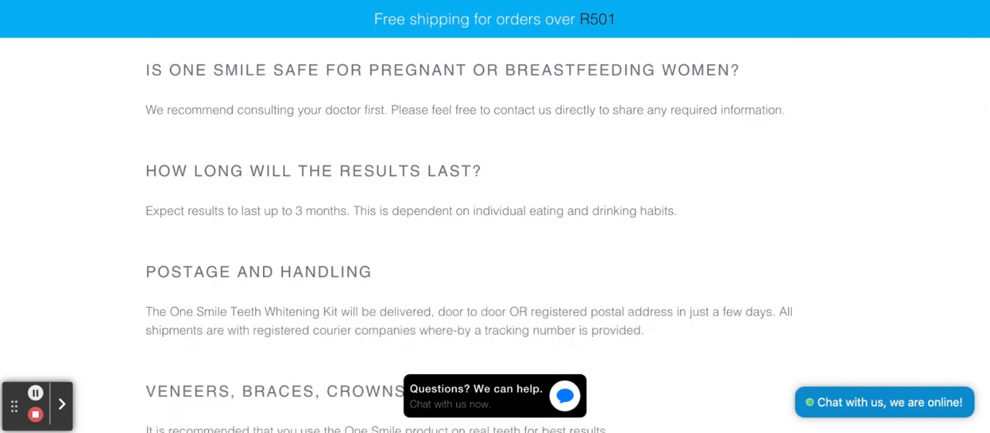
{"action": "scroll", "coordinate": [496, 232], "scroll_direction": "down", "scroll_amount": 1}
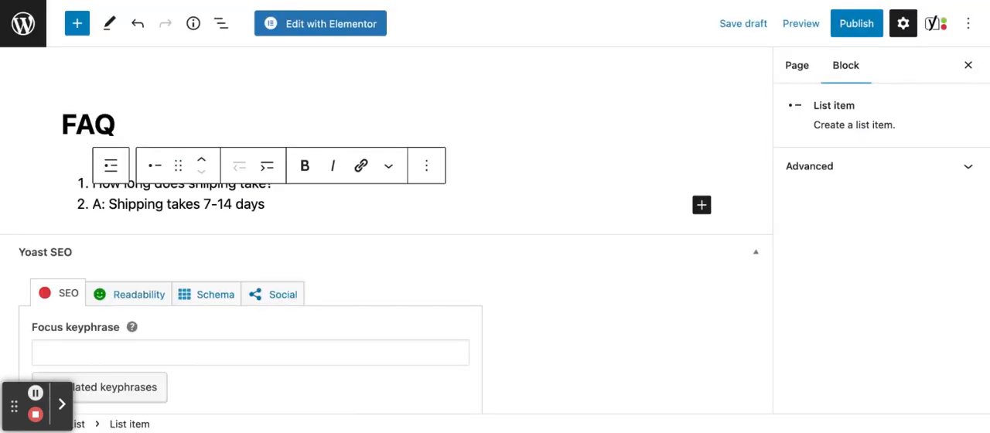
Step: Return to the FAQ page in the WordPress editor and publish it
{"action": "left_click", "coordinate": [381, 204]}
{"action": "left_click", "coordinate": [855, 35]}
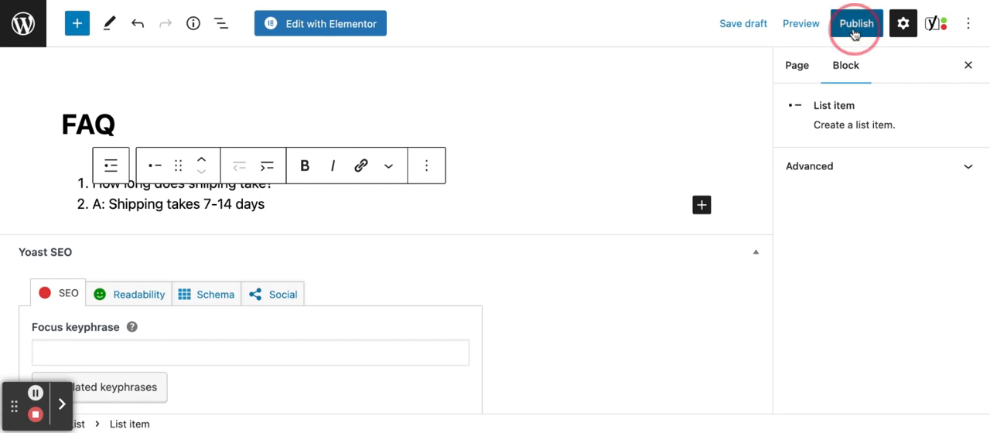
{"action": "left_click", "coordinate": [840, 25]}
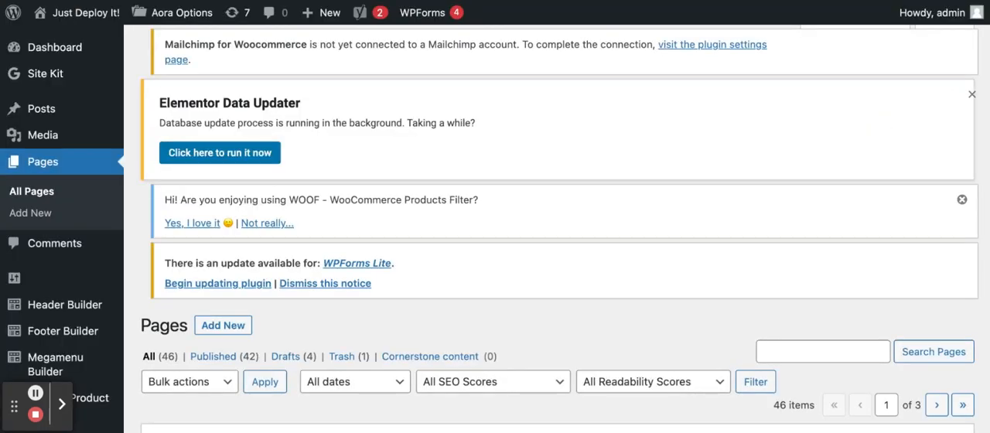
Step: Look through the first page of the WordPress Pages list, down to the FAQ and FAQs entries
{"action": "scroll", "coordinate": [301, 310], "scroll_direction": "down", "scroll_amount": 1}
{"action": "scroll", "coordinate": [301, 310], "scroll_direction": "down", "scroll_amount": 4}
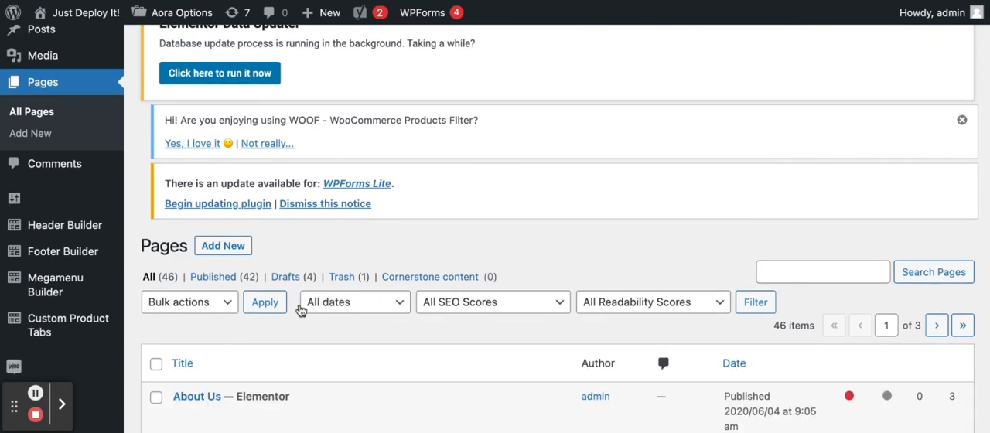
{"action": "scroll", "coordinate": [301, 310], "scroll_direction": "down", "scroll_amount": 7}
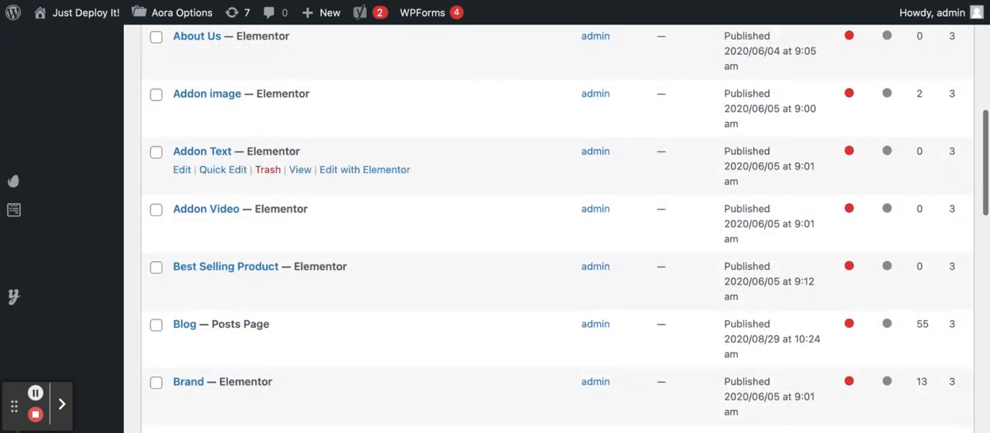
{"action": "scroll", "coordinate": [542, 233], "scroll_direction": "down", "scroll_amount": 7}
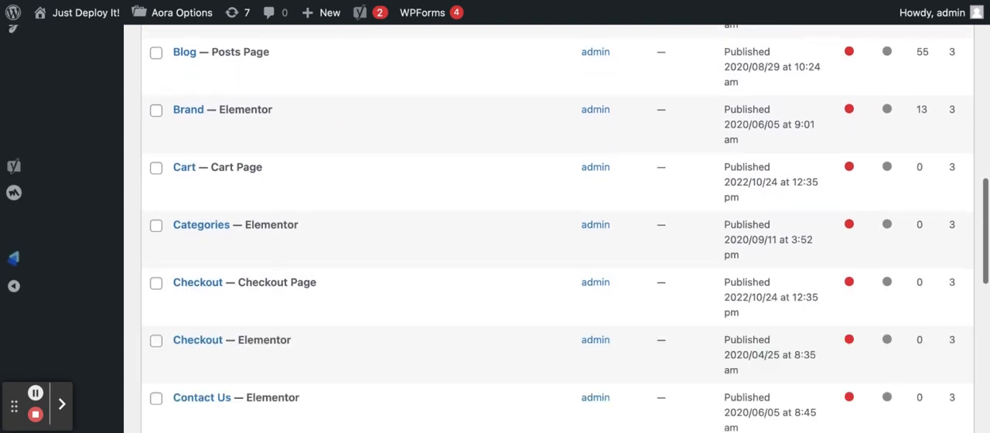
{"action": "scroll", "coordinate": [542, 233], "scroll_direction": "down", "scroll_amount": 9}
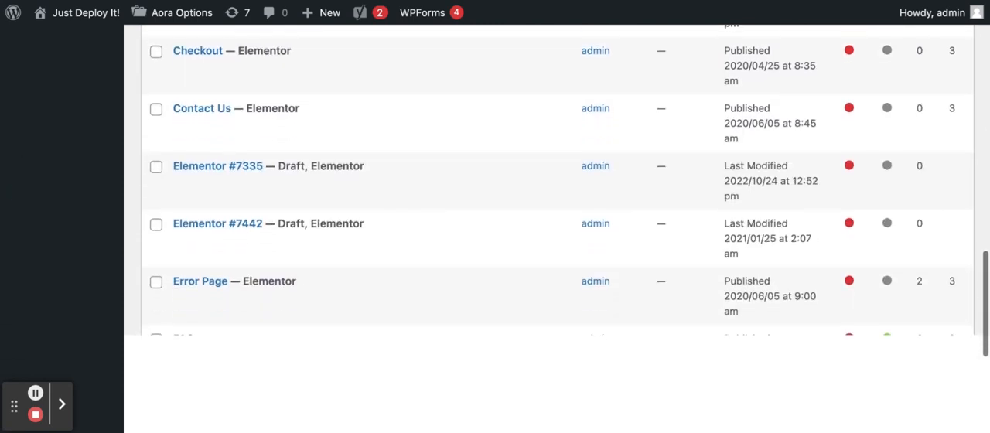
{"action": "scroll", "coordinate": [223, 331], "scroll_direction": "up", "scroll_amount": 1}
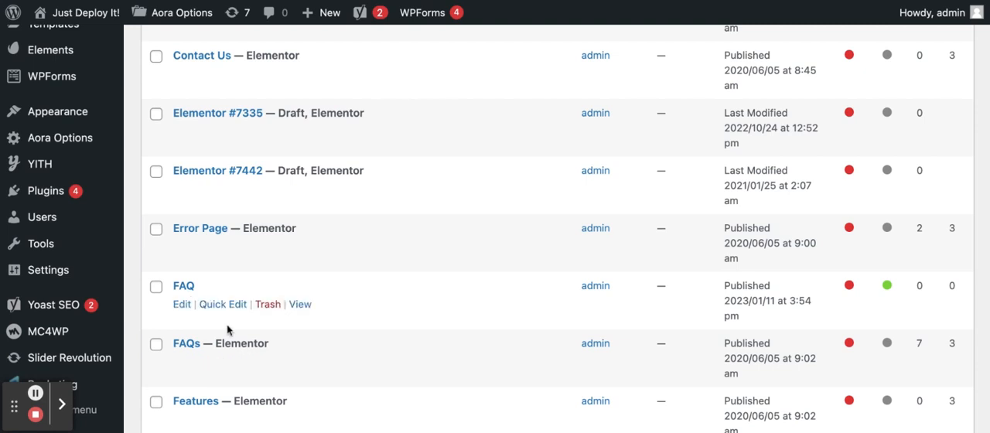
{"action": "scroll", "coordinate": [227, 330], "scroll_direction": "down", "scroll_amount": 5}
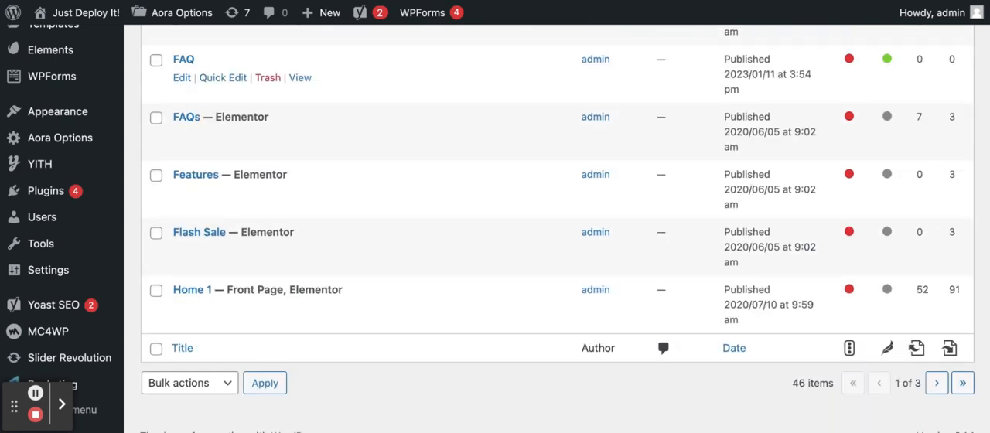
Step: Go to the second page of the Pages list and look for the existing Privacy Policy and Refund and Returns Policy pages
{"action": "left_click", "coordinate": [939, 368]}
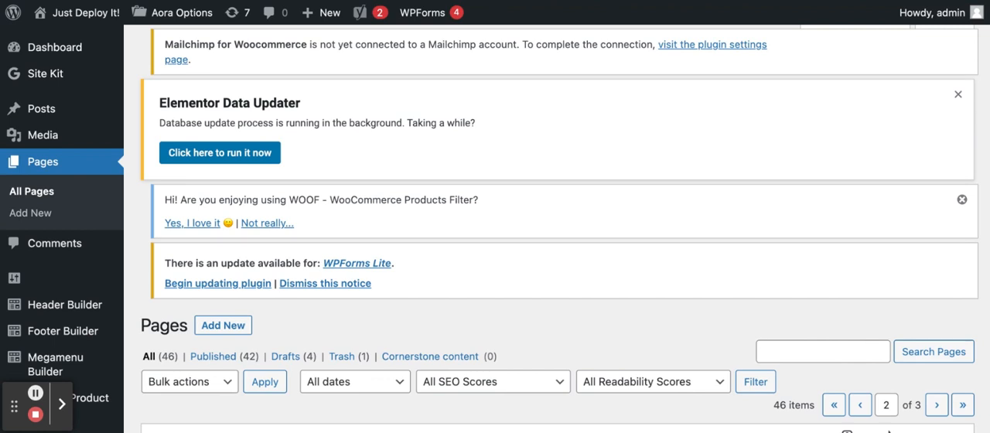
{"action": "scroll", "coordinate": [910, 315], "scroll_direction": "down", "scroll_amount": 3}
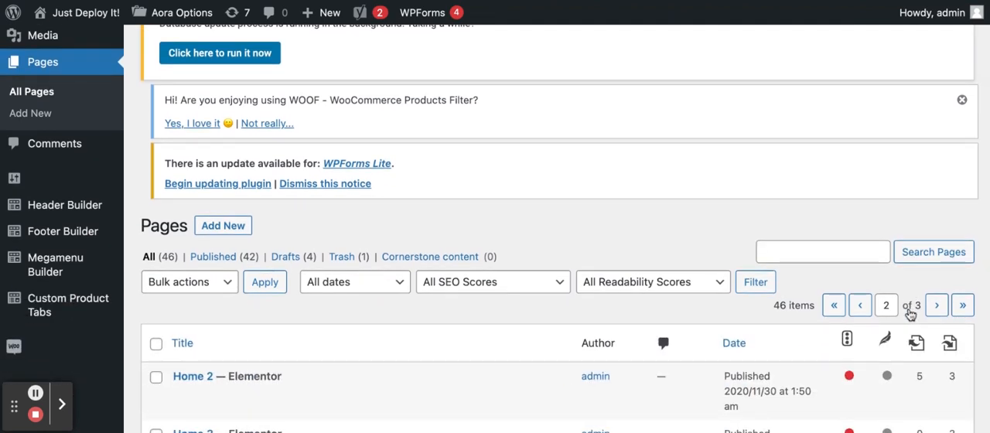
{"action": "scroll", "coordinate": [910, 314], "scroll_direction": "down", "scroll_amount": 3}
{"action": "scroll", "coordinate": [911, 314], "scroll_direction": "down", "scroll_amount": 3}
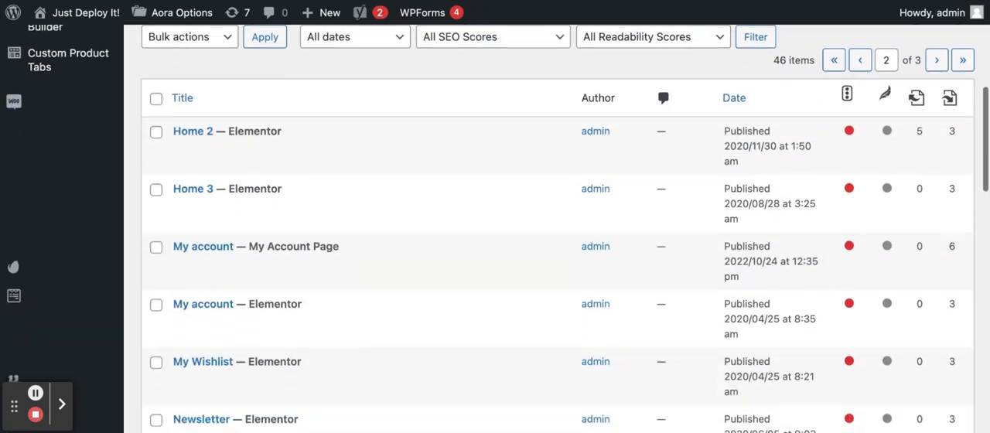
{"action": "scroll", "coordinate": [557, 232], "scroll_direction": "down", "scroll_amount": 6}
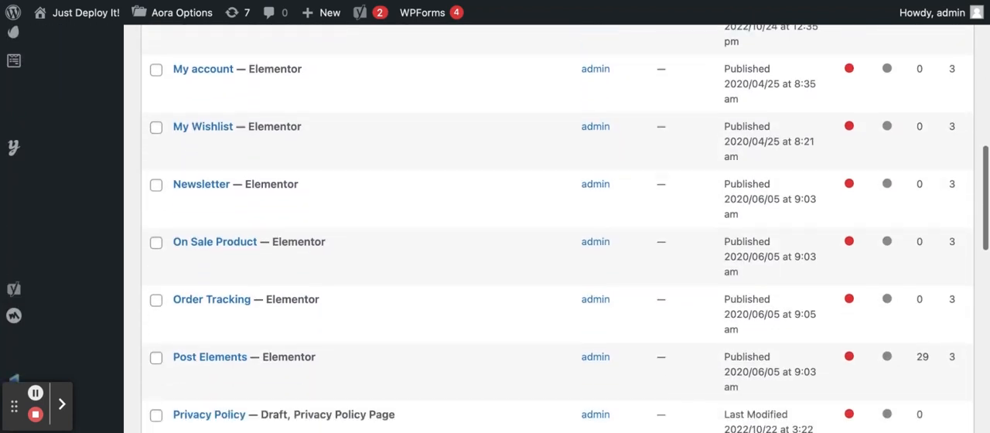
{"action": "scroll", "coordinate": [557, 271], "scroll_direction": "down", "scroll_amount": 2}
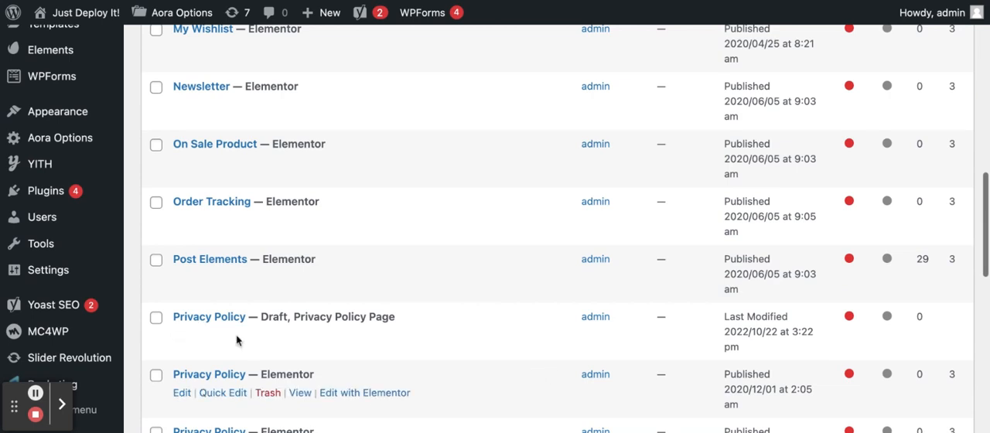
{"action": "scroll", "coordinate": [238, 340], "scroll_direction": "down", "scroll_amount": 9}
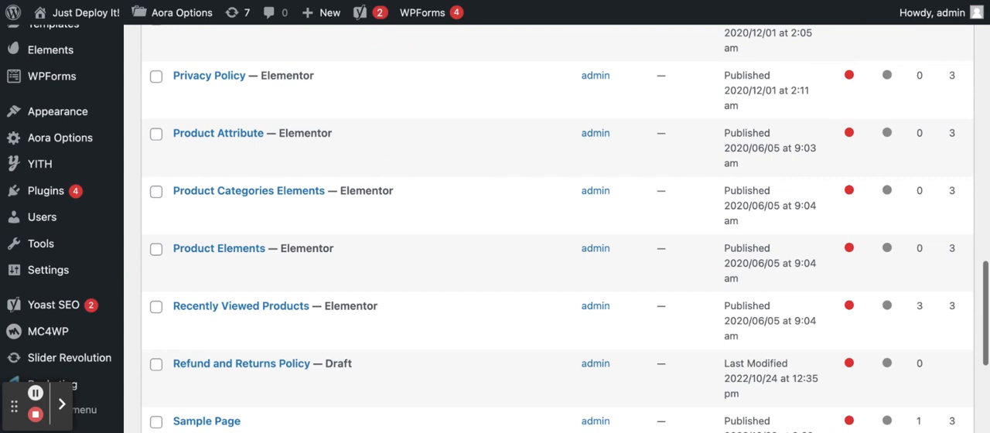
{"action": "scroll", "coordinate": [233, 278], "scroll_direction": "down", "scroll_amount": 2}
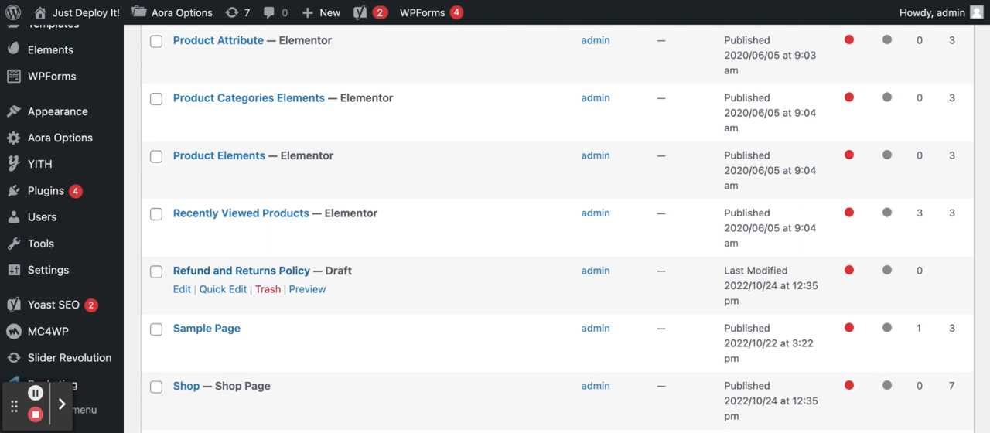
{"action": "scroll", "coordinate": [557, 286], "scroll_direction": "down", "scroll_amount": 3}
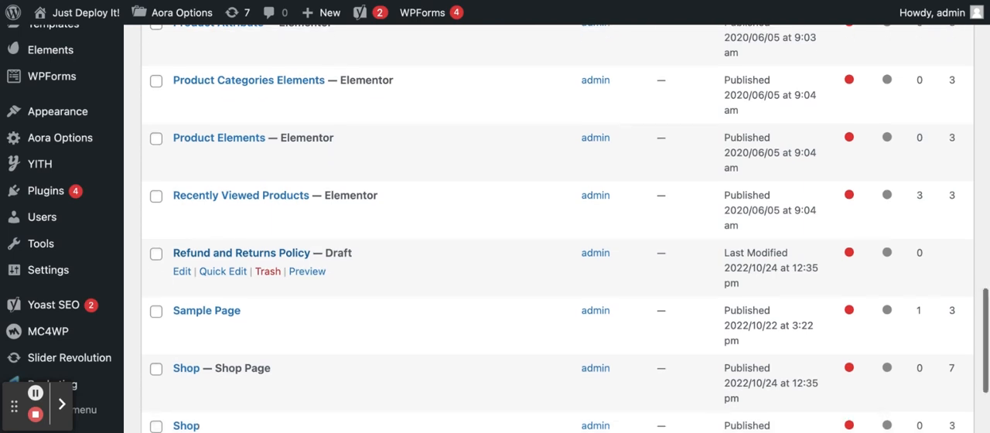
{"action": "scroll", "coordinate": [557, 228], "scroll_direction": "down", "scroll_amount": 1}
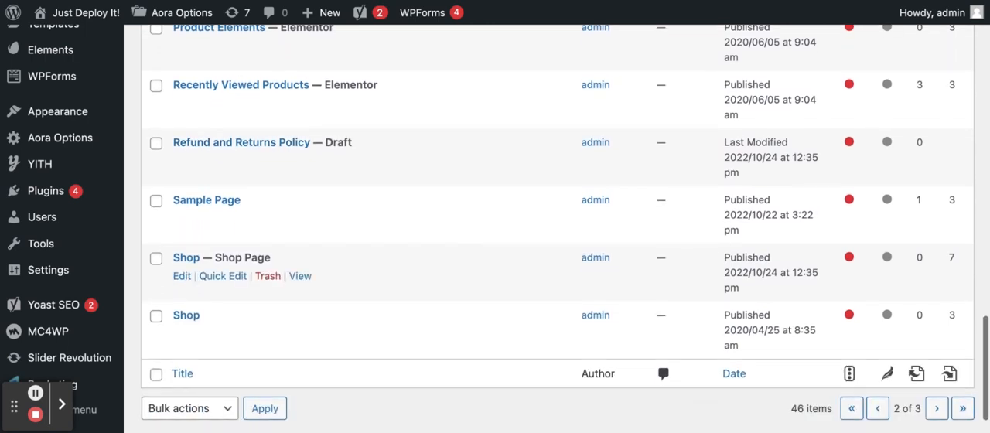
{"action": "scroll", "coordinate": [557, 271], "scroll_direction": "up", "scroll_amount": 3}
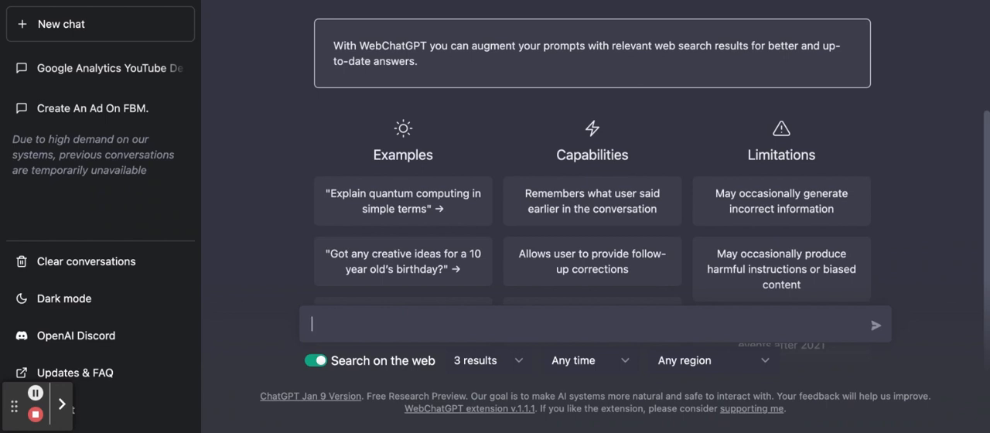
Step: In ChatGPT, submit the prompt "write me a private policy page for a dropshipping store that sells a teeth whitening pen"
{"action": "type", "text": "write me a private "}
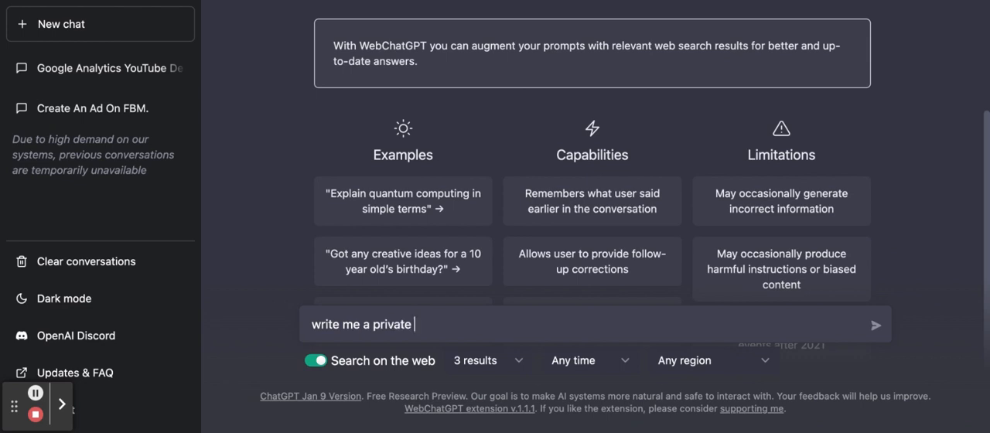
{"action": "type", "text": "policy page for "}
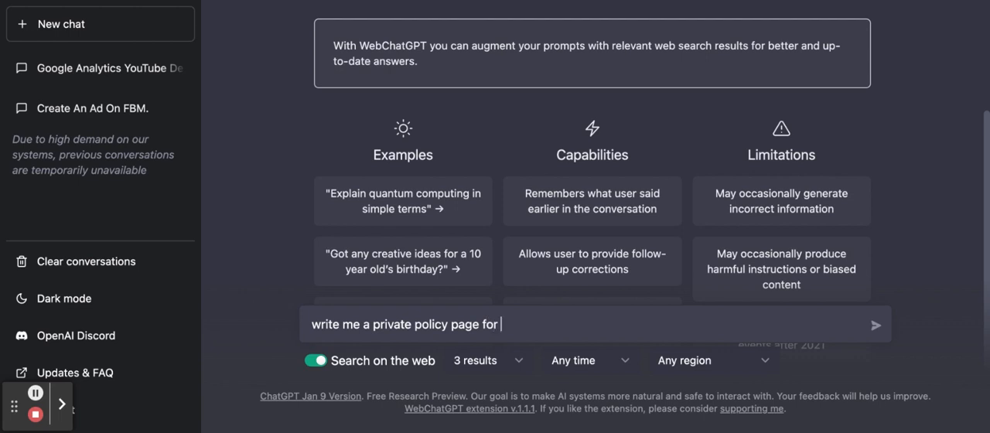
{"action": "type", "text": "a dropshippin"}
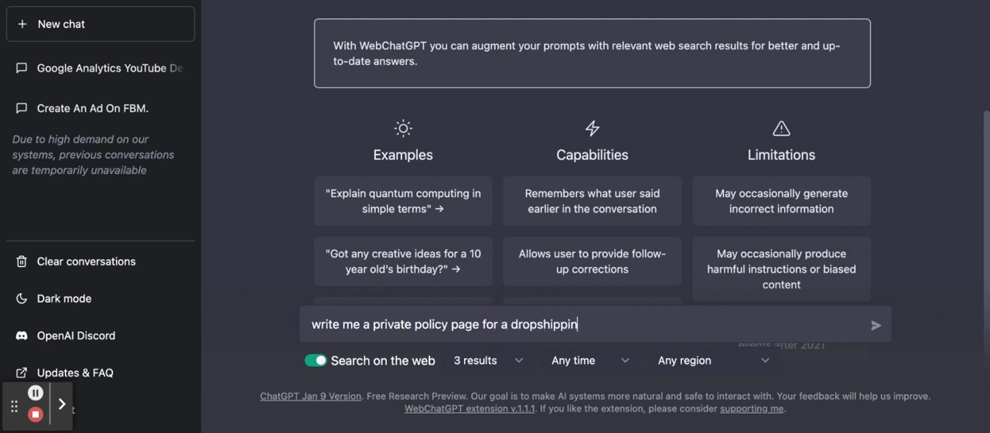
{"action": "type", "text": "g store that "}
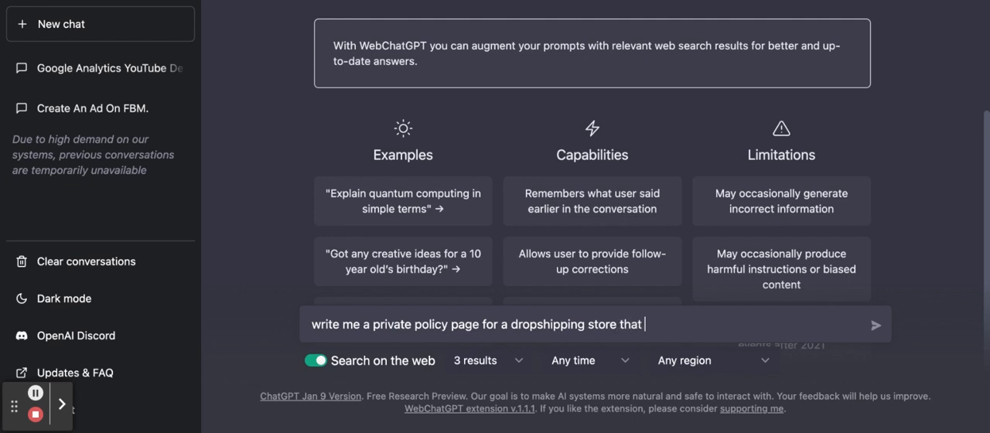
{"action": "type", "text": "sells a tee"}
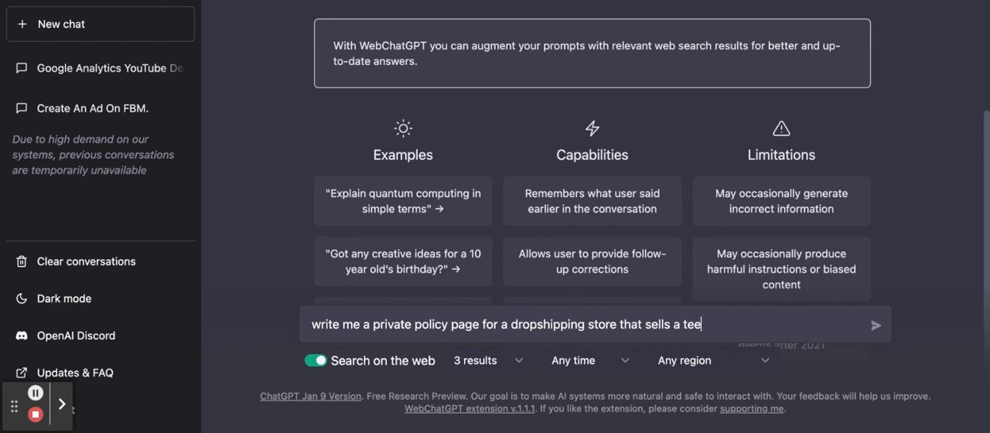
{"action": "type", "text": "th whitening "}
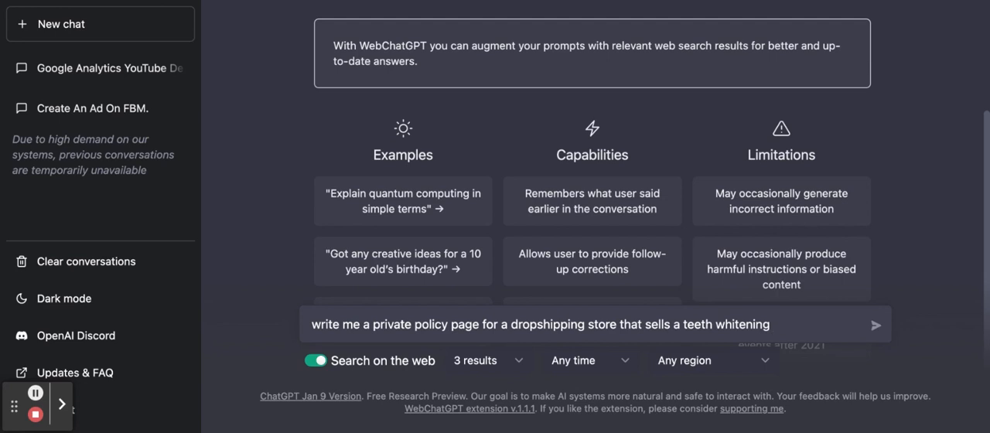
{"action": "type", "text": "pen"}
{"action": "key", "text": "Return"}
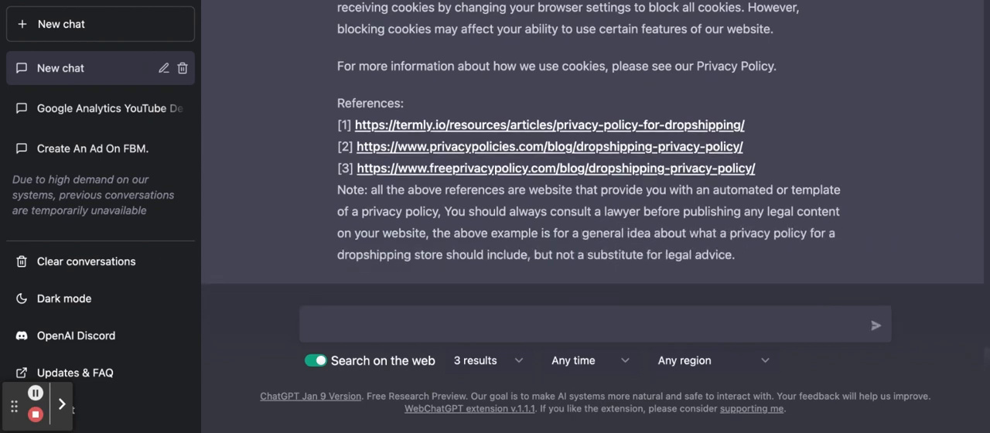
Step: Select the generated privacy policy from its final cookies line up to its opening paragraph, and return to the WordPress Pages list
{"action": "scroll", "coordinate": [588, 155], "scroll_direction": "up", "scroll_amount": 2}
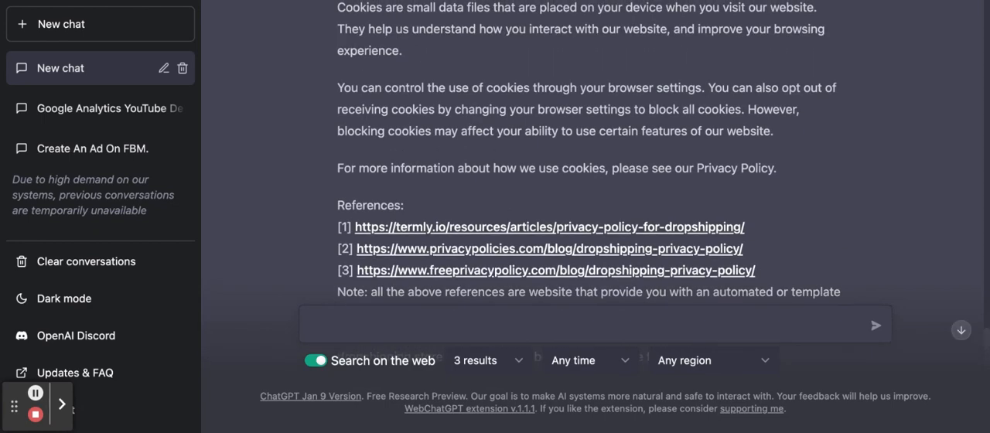
{"action": "left_click_drag", "start_coordinate": [783, 166], "coordinate": [442, 147]}
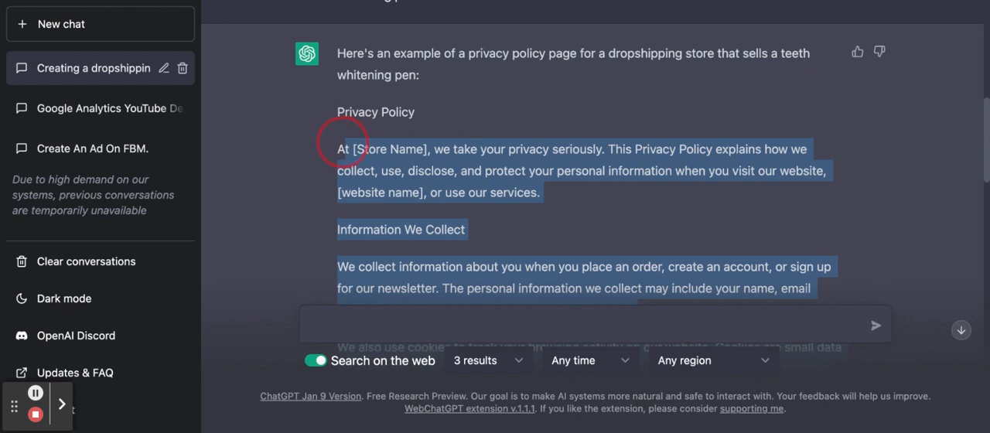
{"action": "key", "text": "super+m"}
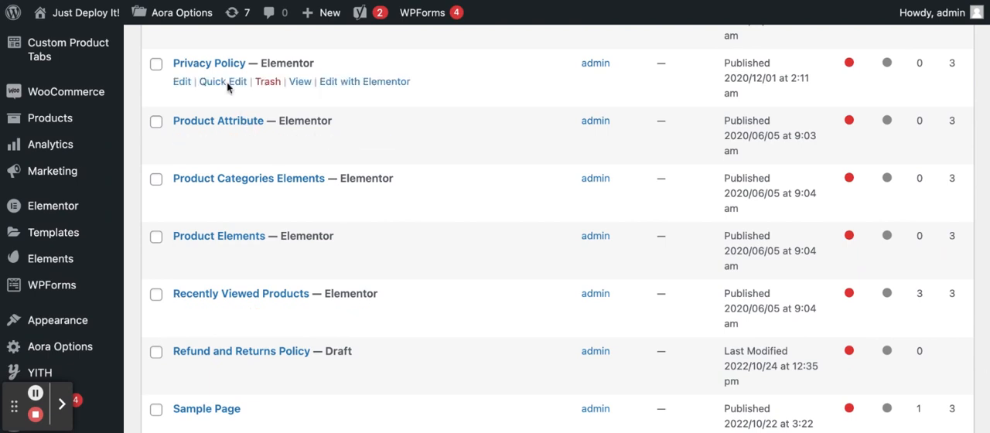
Step: Open the Privacy Policy page published 2020/12/01 at 2:11 am for editing in Elementor, keeping its Elementor layout
{"action": "left_click", "coordinate": [186, 89]}
{"action": "scroll", "coordinate": [367, 263], "scroll_direction": "down", "scroll_amount": 5}
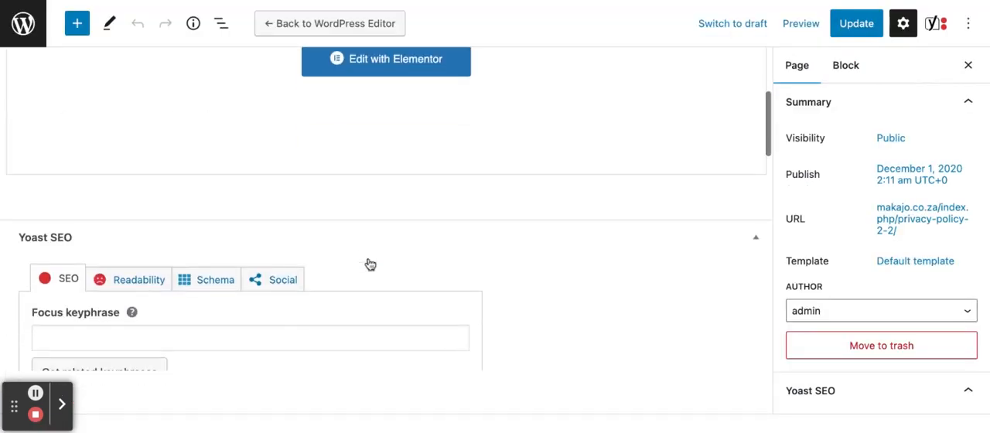
{"action": "scroll", "coordinate": [357, 242], "scroll_direction": "up", "scroll_amount": 5}
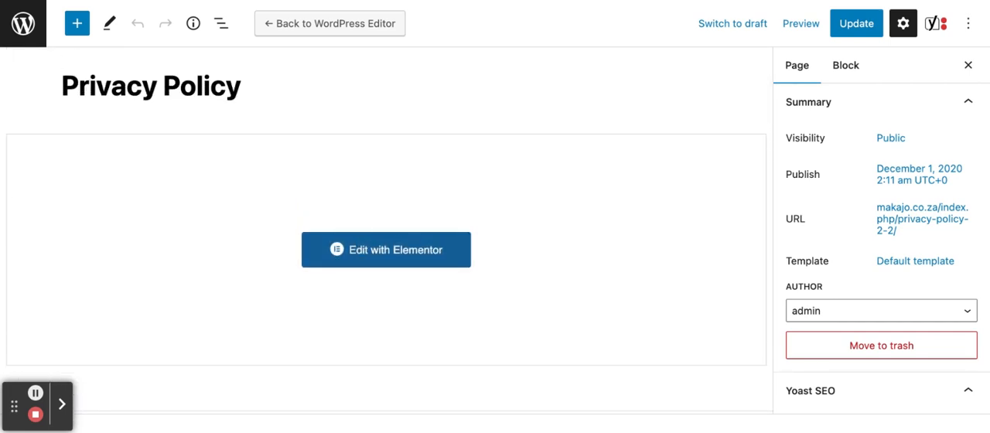
{"action": "left_click", "coordinate": [326, 28]}
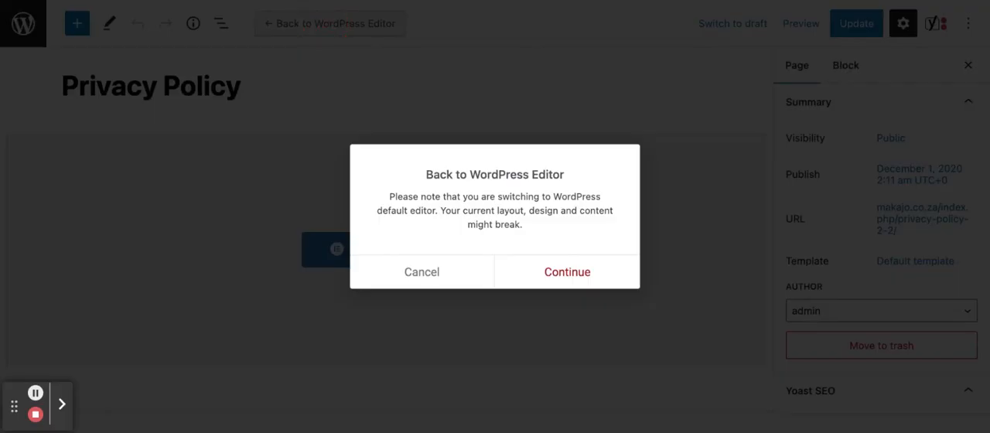
{"action": "left_click", "coordinate": [434, 271]}
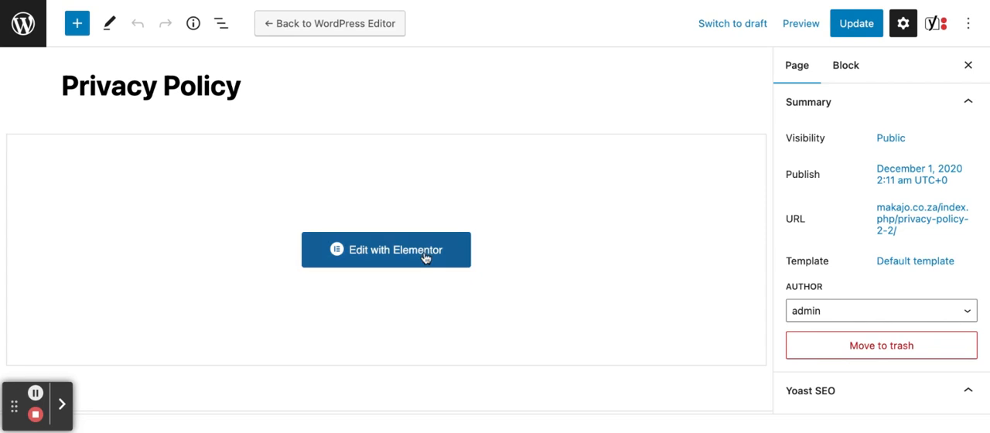
{"action": "left_click", "coordinate": [425, 256]}
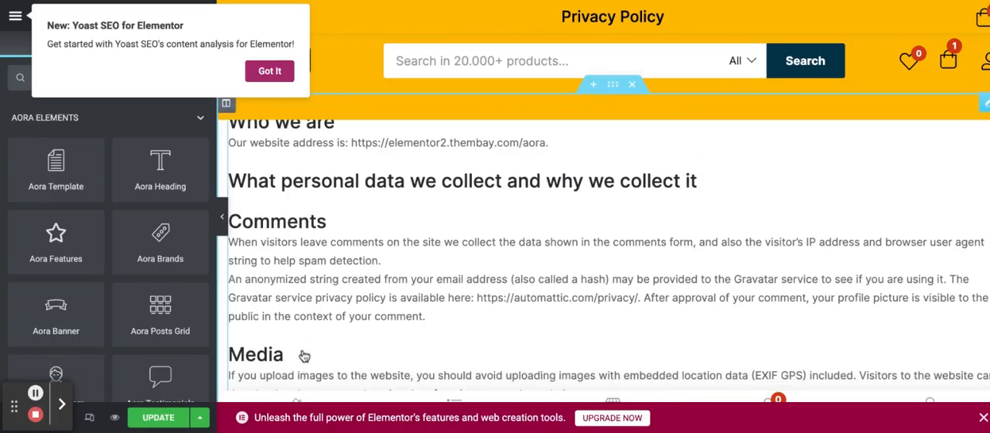
Step: Review the existing Privacy Policy sections in Elementor, from the comments and media sections through to the data breach procedures
{"action": "scroll", "coordinate": [303, 325], "scroll_direction": "down", "scroll_amount": 5}
{"action": "scroll", "coordinate": [604, 256], "scroll_direction": "down", "scroll_amount": 5}
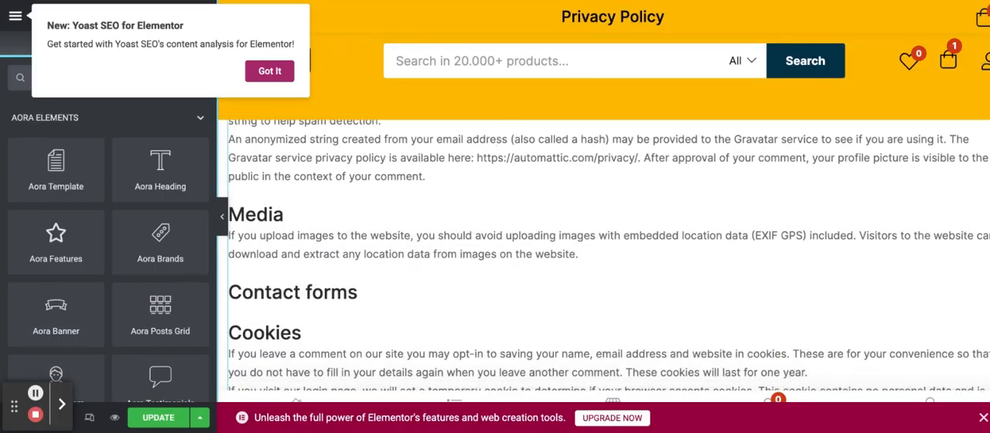
{"action": "scroll", "coordinate": [604, 256], "scroll_direction": "down", "scroll_amount": 2}
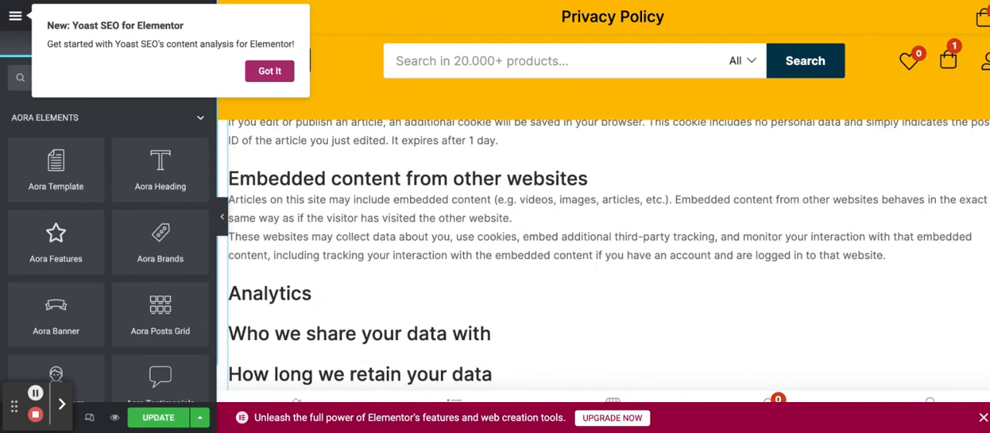
{"action": "scroll", "coordinate": [604, 255], "scroll_direction": "down", "scroll_amount": 4}
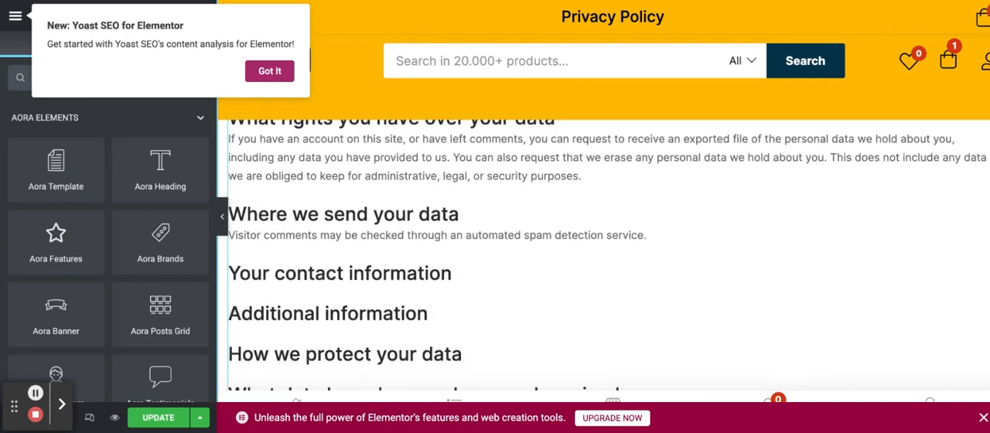
{"action": "scroll", "coordinate": [603, 255], "scroll_direction": "down", "scroll_amount": 7}
{"action": "scroll", "coordinate": [604, 255], "scroll_direction": "up", "scroll_amount": 4}
{"action": "scroll", "coordinate": [444, 325], "scroll_direction": "up", "scroll_amount": 2}
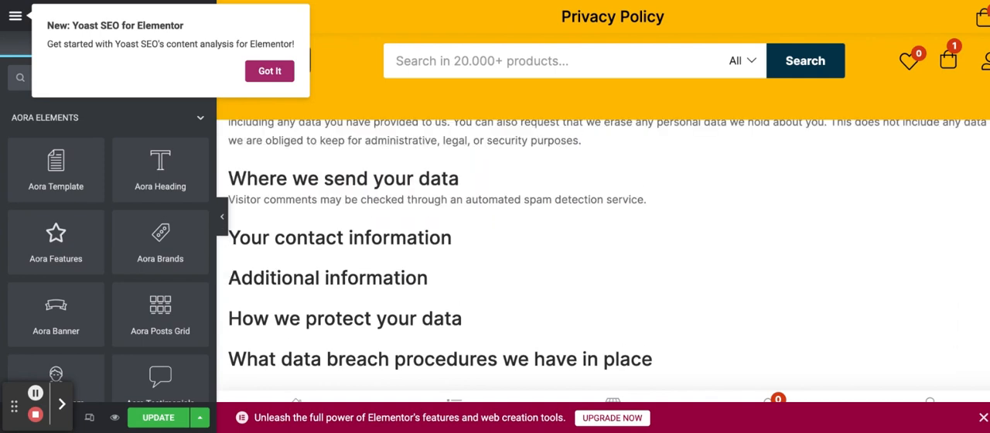
Step: Replace the whole existing text of the Privacy Policy text block with the privacy policy copied from ChatGPT
{"action": "left_click", "coordinate": [443, 325]}
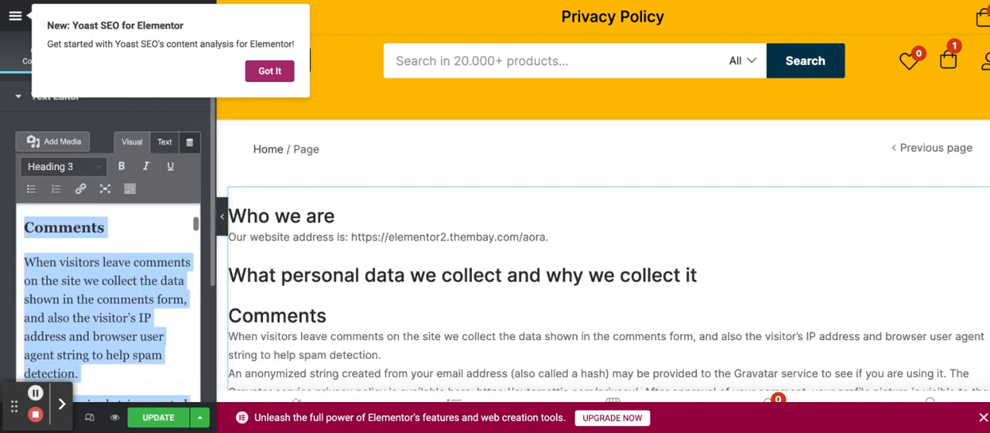
{"action": "scroll", "coordinate": [108, 309], "scroll_direction": "down", "scroll_amount": 5}
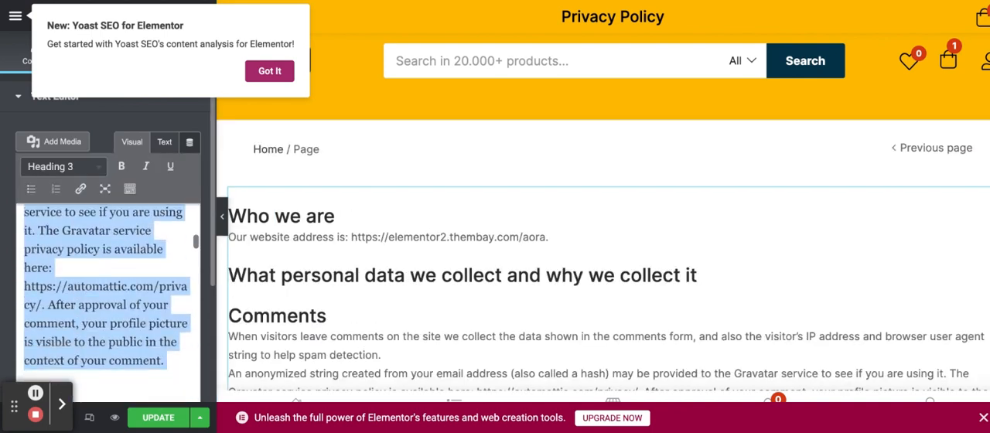
{"action": "scroll", "coordinate": [108, 302], "scroll_direction": "down", "scroll_amount": 10}
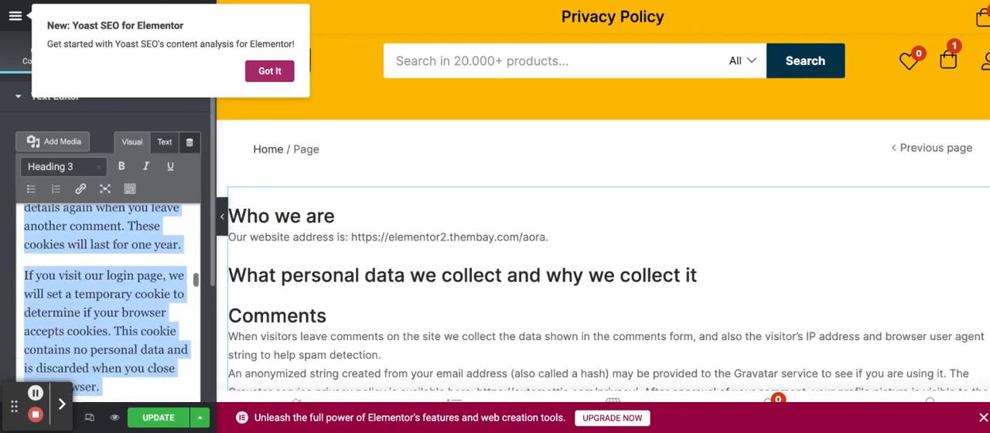
{"action": "scroll", "coordinate": [109, 302], "scroll_direction": "down", "scroll_amount": 10}
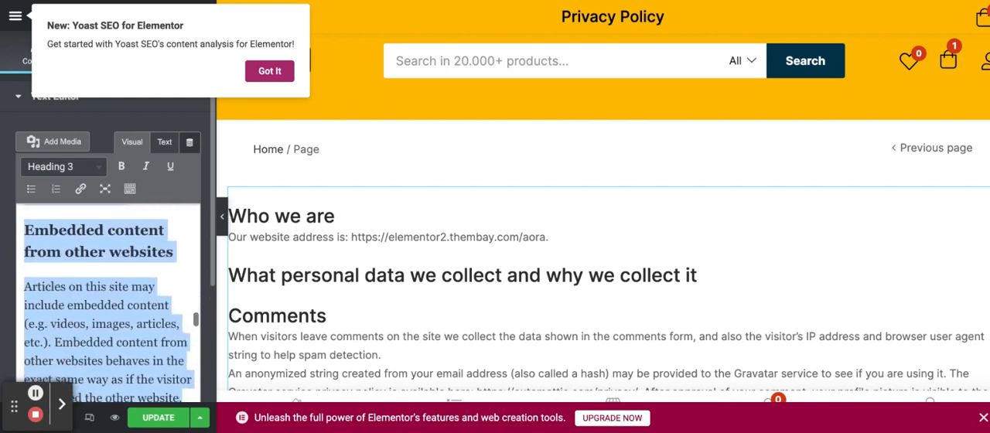
{"action": "scroll", "coordinate": [108, 302], "scroll_direction": "down", "scroll_amount": 10}
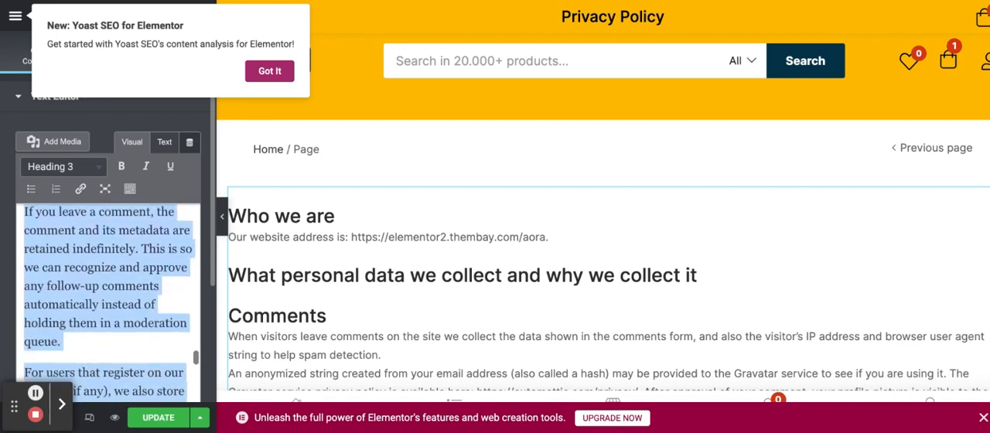
{"action": "scroll", "coordinate": [108, 302], "scroll_direction": "down", "scroll_amount": 10}
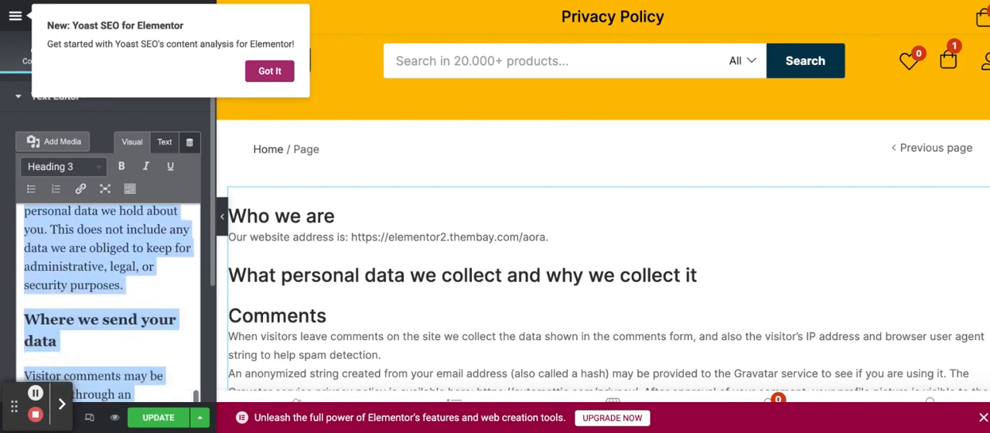
{"action": "scroll", "coordinate": [109, 301], "scroll_direction": "down", "scroll_amount": 5}
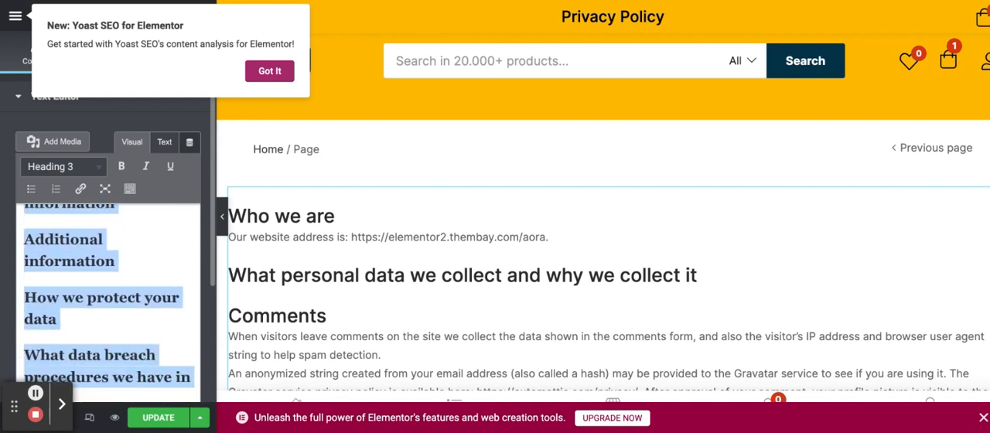
{"action": "key", "text": "BackSpace"}
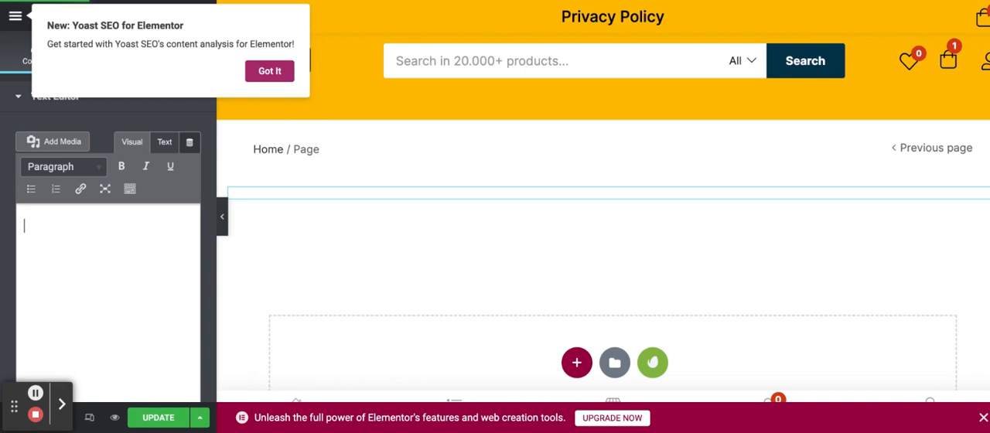
{"action": "key", "text": "ctrl+v"}
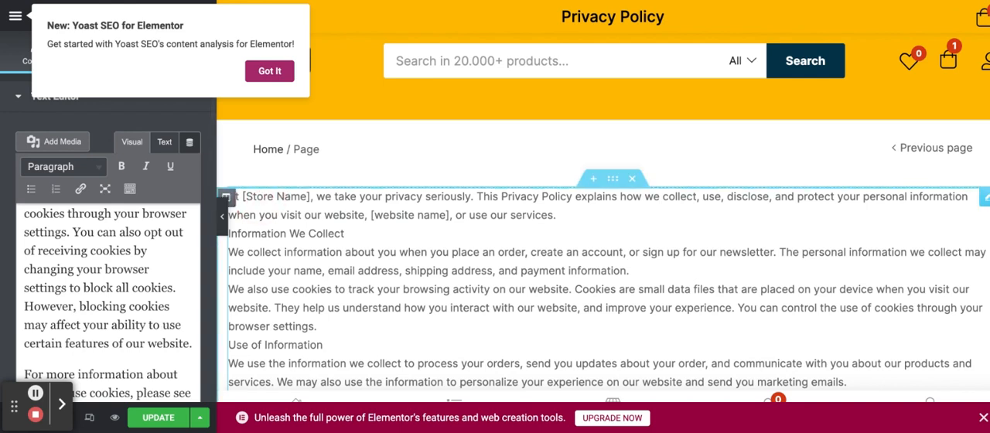
Step: Update the Privacy Policy page and dismiss the Yoast SEO for Elementor notice
{"action": "left_click", "coordinate": [307, 197]}
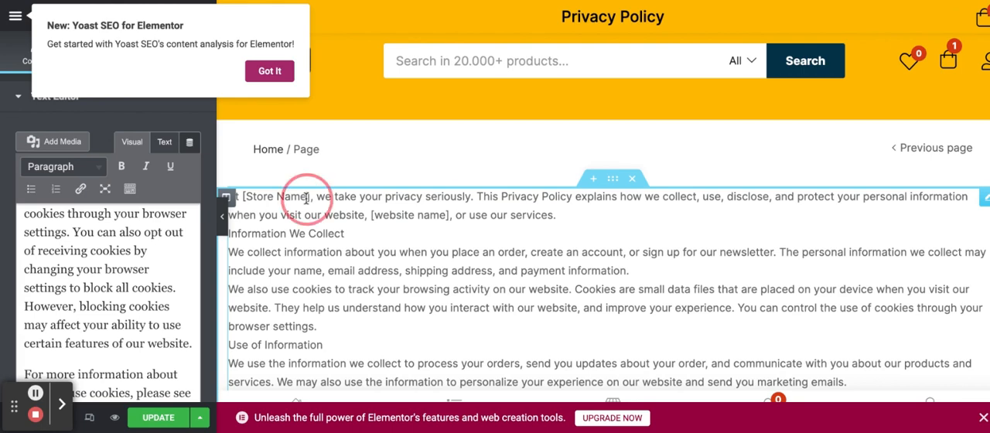
{"action": "left_click", "coordinate": [171, 423]}
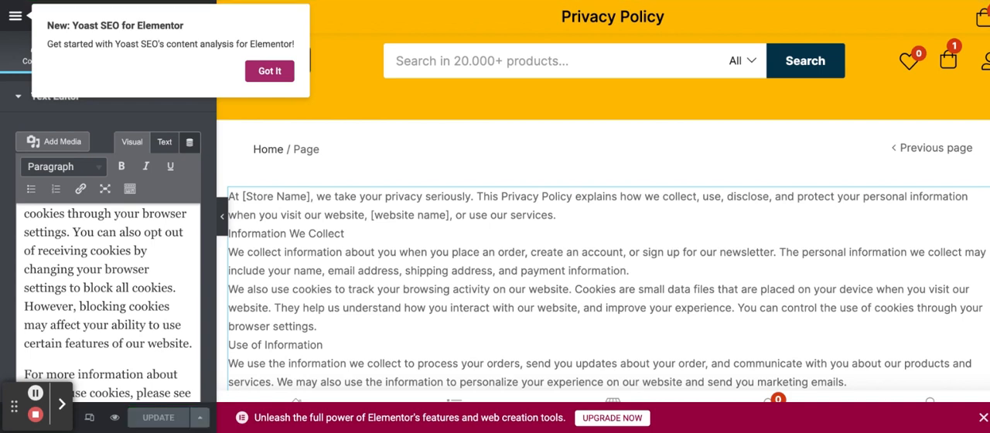
{"action": "left_click", "coordinate": [279, 79]}
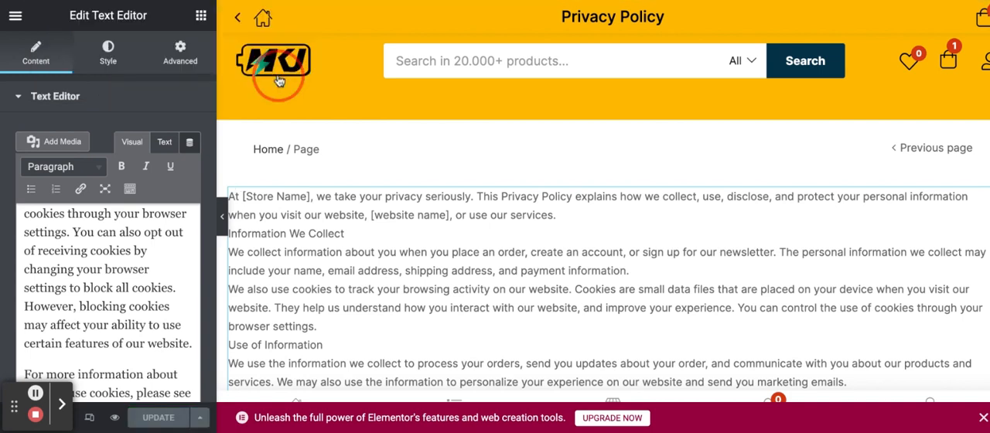
Step: Make the "Cookie Policy" heading bold in the privacy policy text block
{"action": "scroll", "coordinate": [323, 280], "scroll_direction": "down", "scroll_amount": 10}
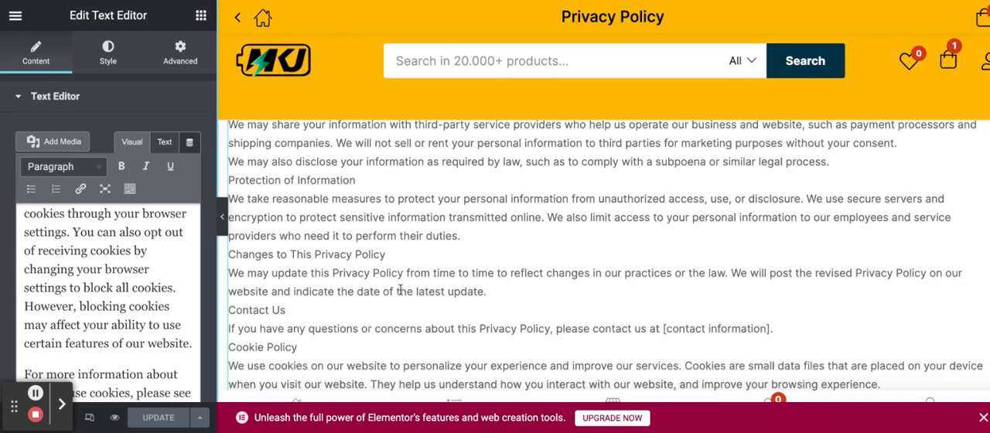
{"action": "scroll", "coordinate": [400, 288], "scroll_direction": "down", "scroll_amount": 2}
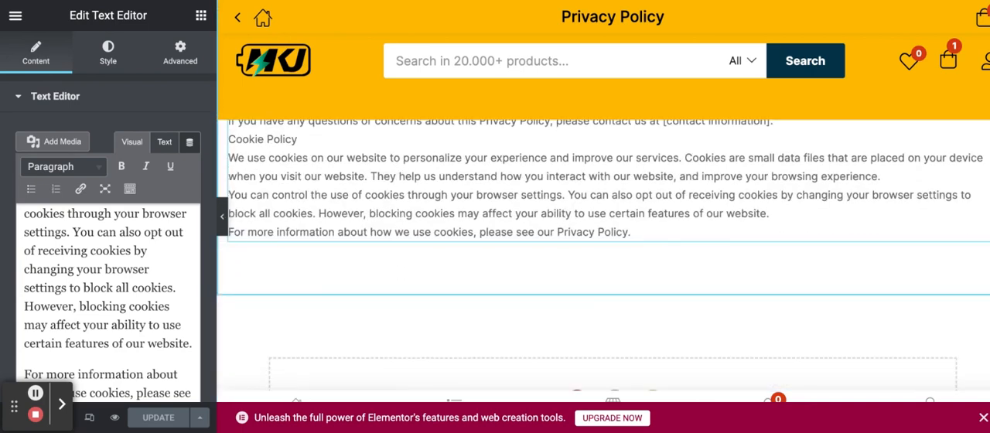
{"action": "scroll", "coordinate": [603, 260], "scroll_direction": "up", "scroll_amount": 4}
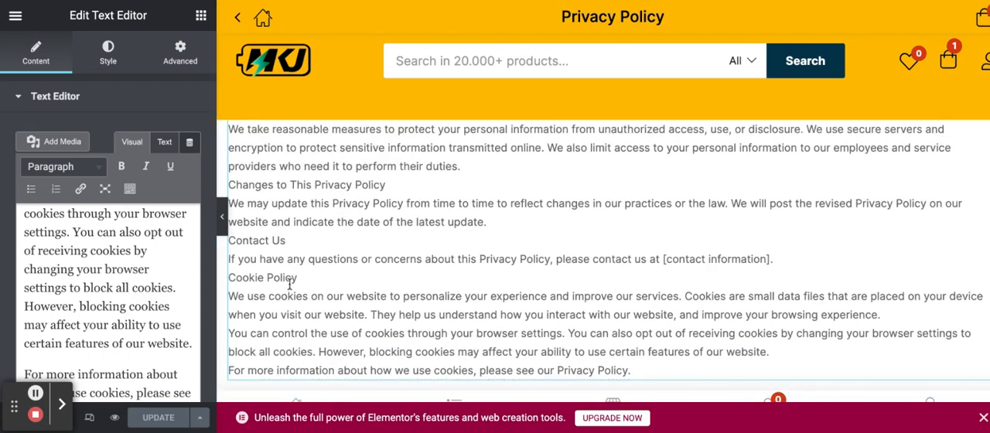
{"action": "scroll", "coordinate": [72, 289], "scroll_direction": "up", "scroll_amount": 3}
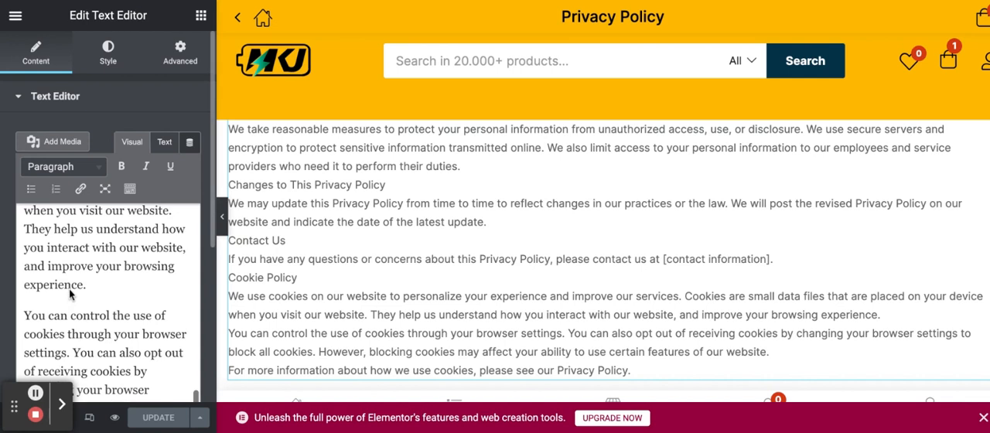
{"action": "scroll", "coordinate": [70, 292], "scroll_direction": "up", "scroll_amount": 6}
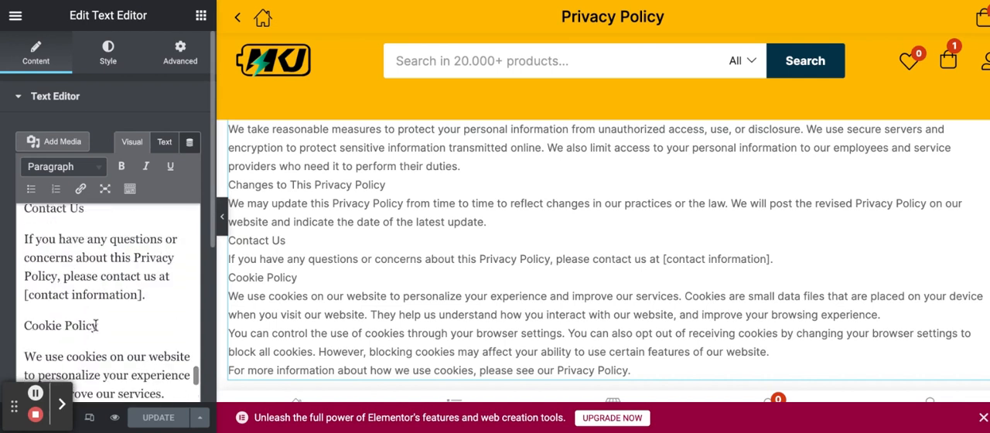
{"action": "left_click", "coordinate": [99, 326]}
{"action": "left_click_drag", "start_coordinate": [98, 325], "coordinate": [24, 325]}
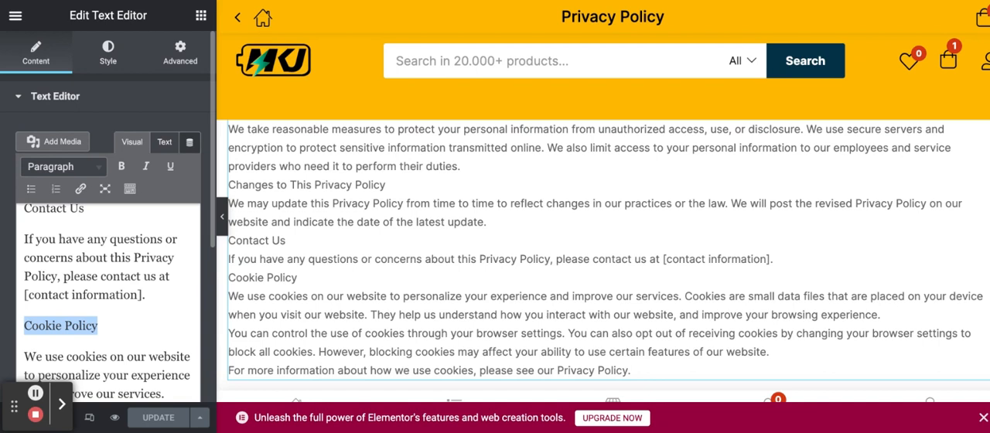
{"action": "key", "text": "ctrl+b"}
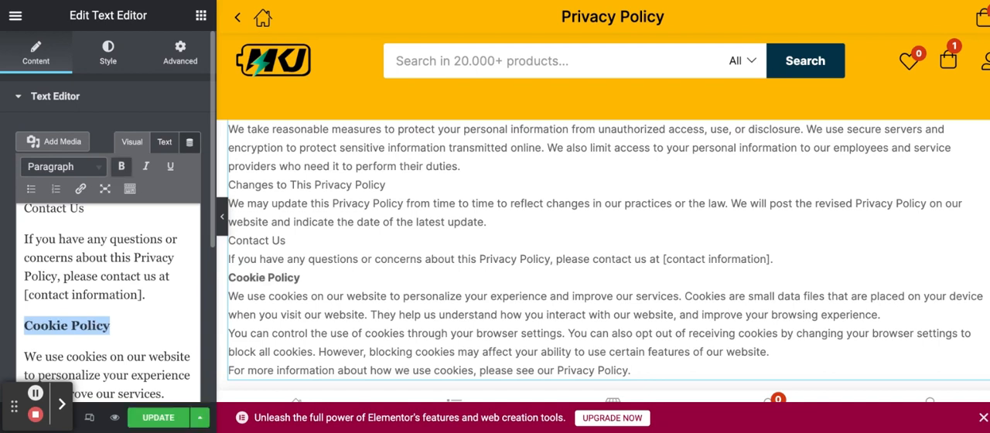
Step: Make the "Contact Us" heading above the contact information sentence bold
{"action": "scroll", "coordinate": [72, 242], "scroll_direction": "up", "scroll_amount": 1}
{"action": "left_click", "coordinate": [85, 272]}
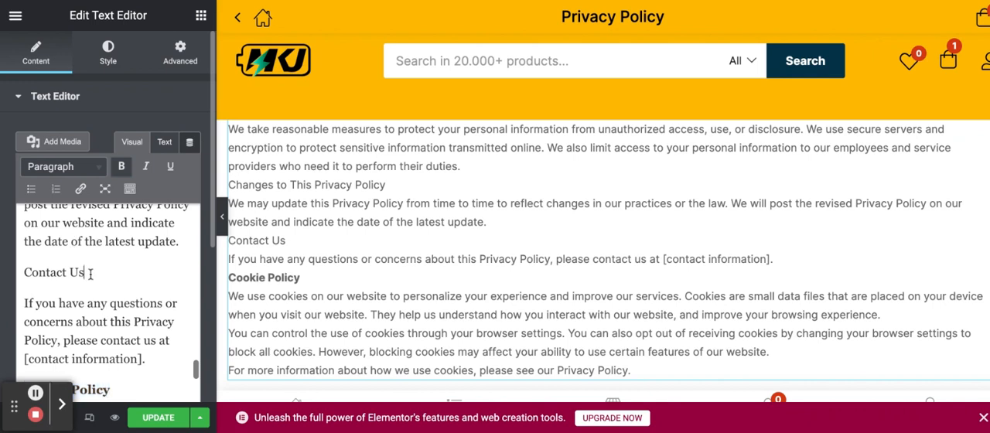
{"action": "triple_click", "coordinate": [88, 272]}
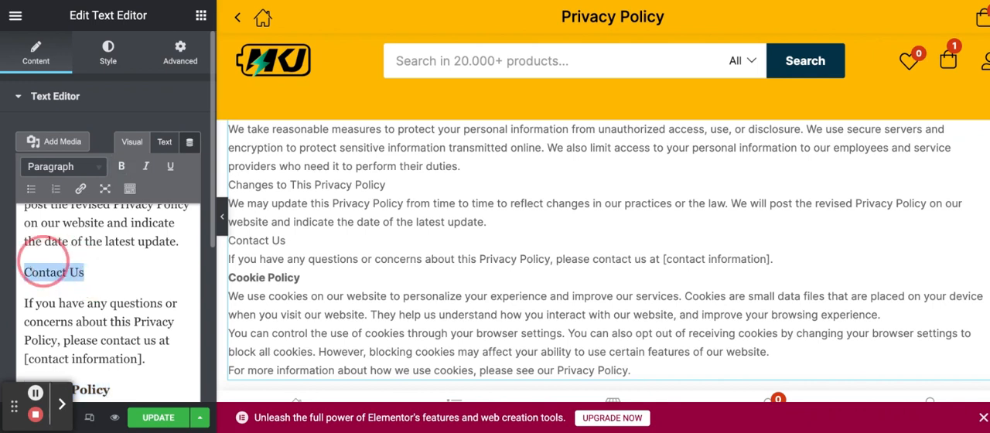
{"action": "key", "text": "ctrl+b"}
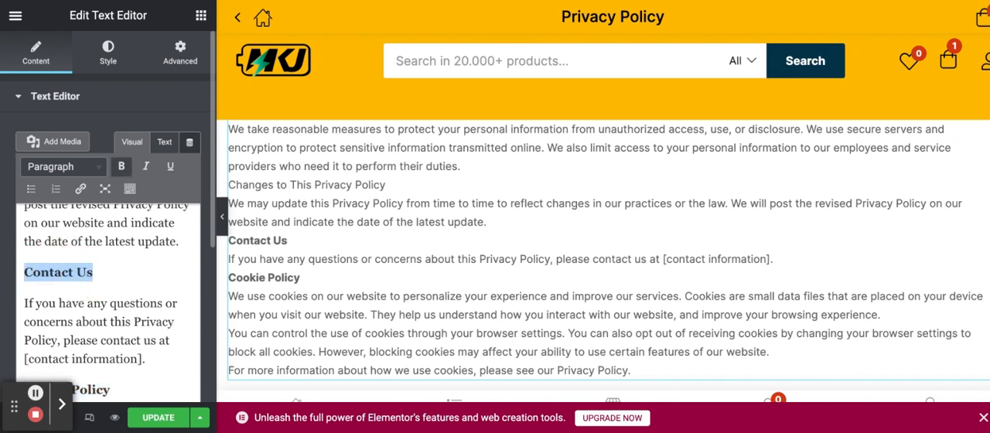
Step: Make the "Changes to This Privacy Policy" heading bold in the text block
{"action": "scroll", "coordinate": [170, 282], "scroll_direction": "up", "scroll_amount": 5}
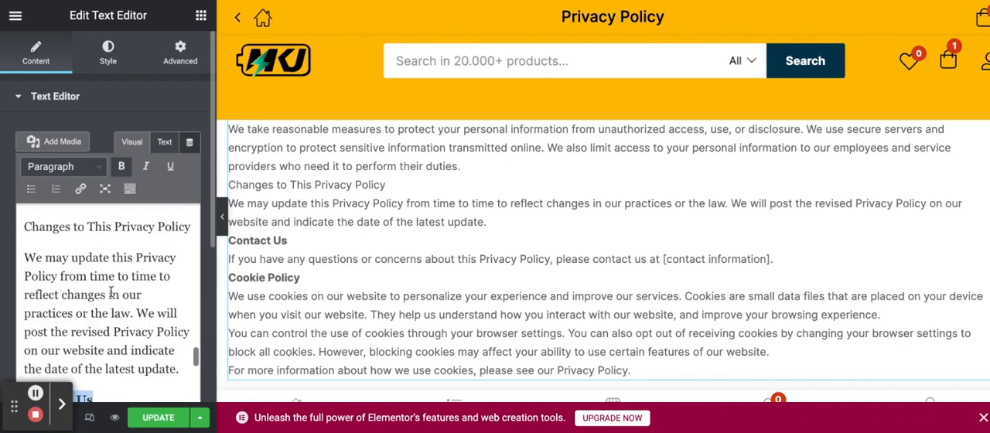
{"action": "left_click", "coordinate": [191, 290]}
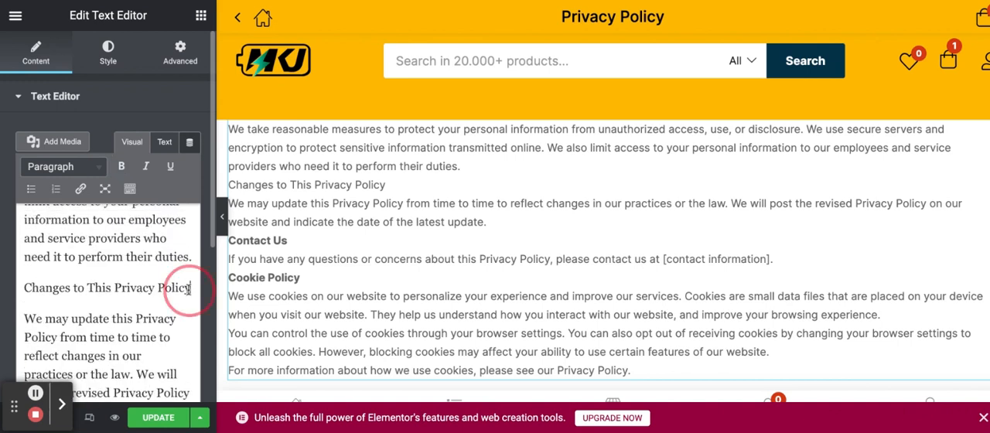
{"action": "left_click_drag", "start_coordinate": [191, 289], "coordinate": [74, 274]}
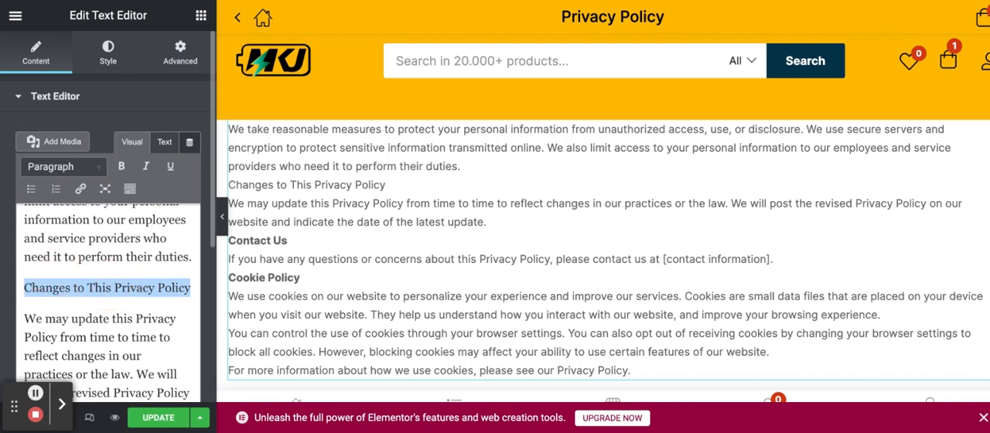
{"action": "key", "text": "ctrl+b"}
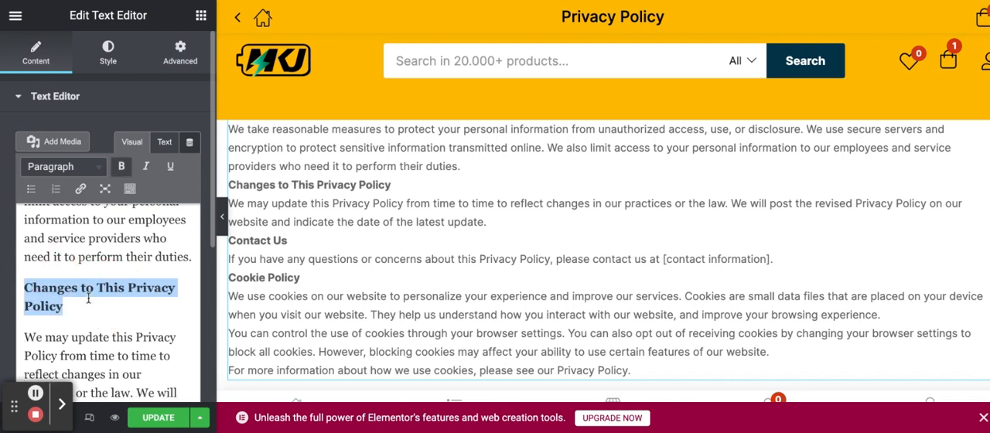
Step: Make the "Protection of Information" heading bold and update the Privacy Policy page
{"action": "scroll", "coordinate": [111, 250], "scroll_direction": "up", "scroll_amount": 2}
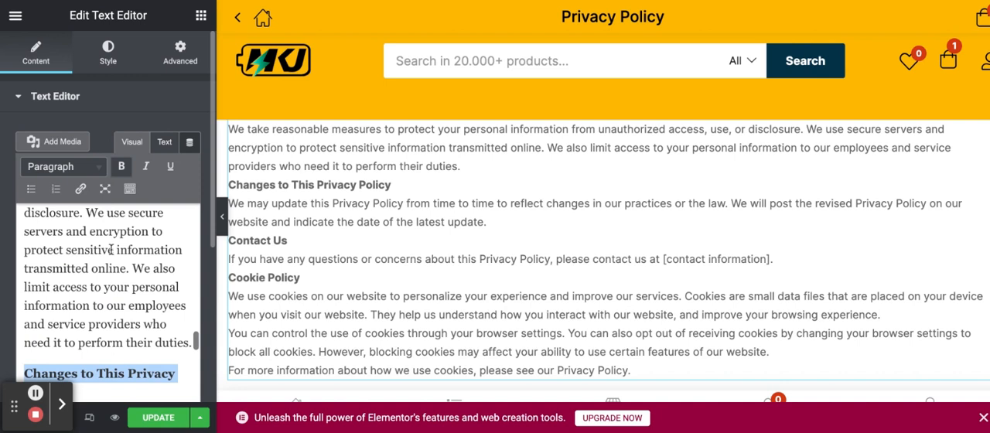
{"action": "scroll", "coordinate": [110, 249], "scroll_direction": "up", "scroll_amount": 3}
{"action": "scroll", "coordinate": [112, 303], "scroll_direction": "up", "scroll_amount": 3}
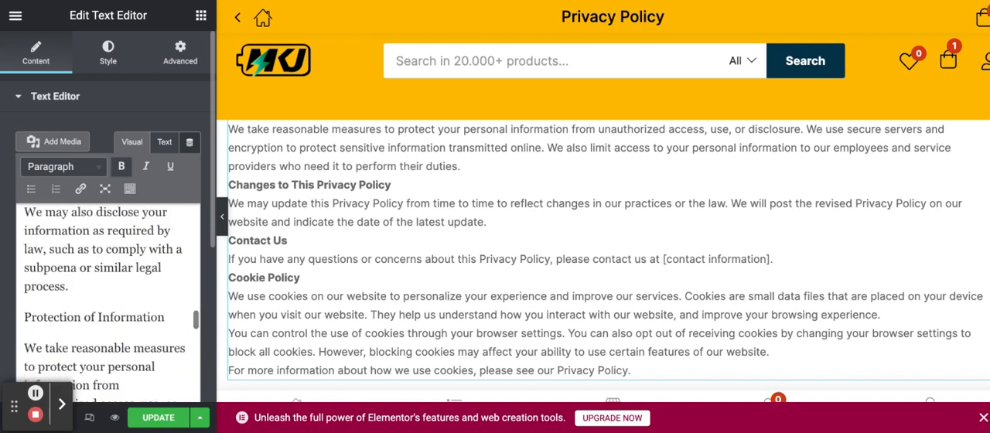
{"action": "left_click", "coordinate": [167, 317]}
{"action": "left_click_drag", "start_coordinate": [167, 318], "coordinate": [103, 296]}
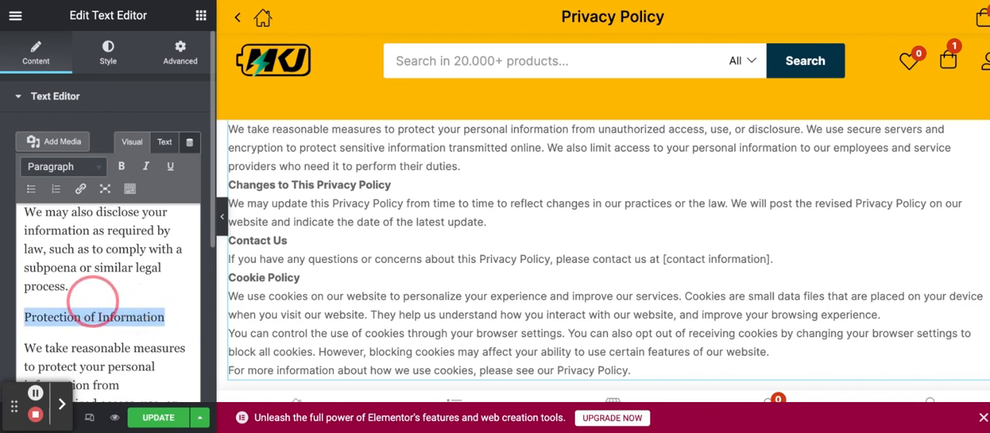
{"action": "key", "text": "ctrl+b"}
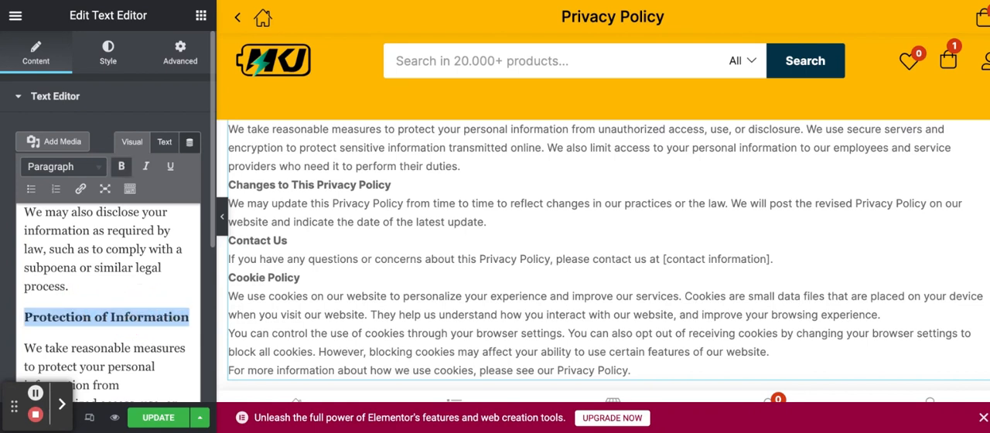
{"action": "scroll", "coordinate": [101, 278], "scroll_direction": "up", "scroll_amount": 3}
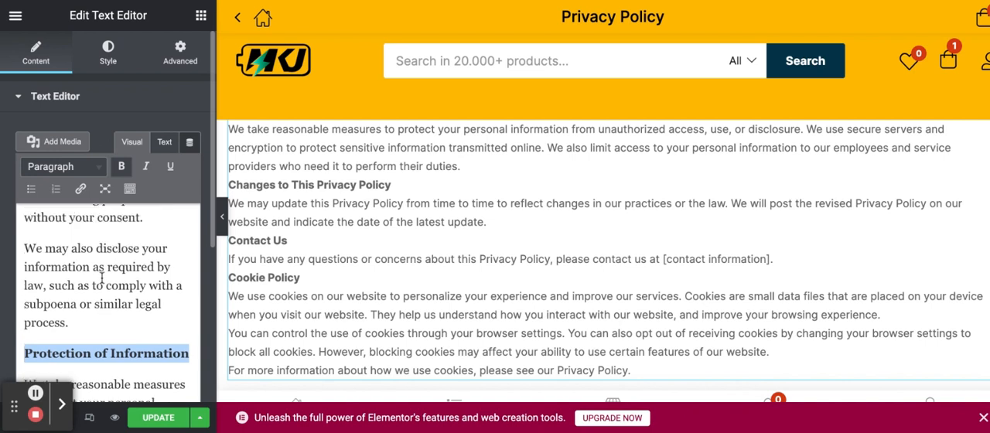
{"action": "left_click", "coordinate": [152, 418]}
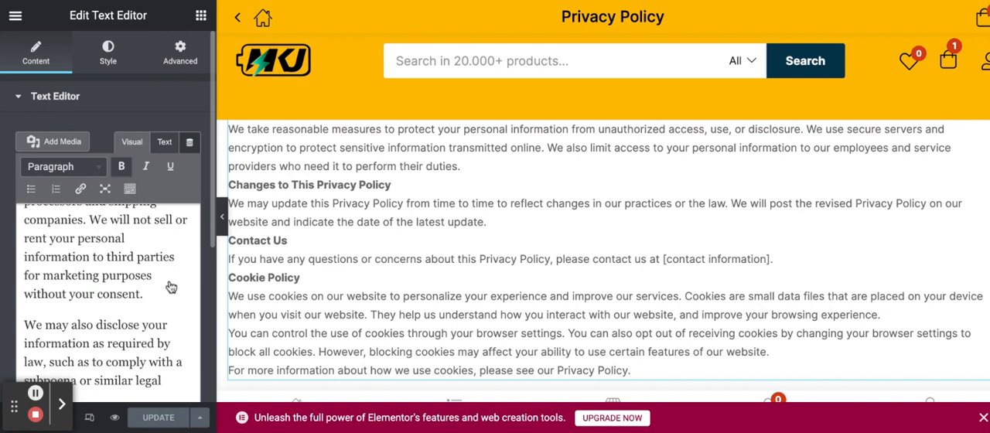
Step: Make the "Disclosure of Information" heading bold in the text block and update the Privacy Policy page
{"action": "scroll", "coordinate": [171, 288], "scroll_direction": "down", "scroll_amount": 3}
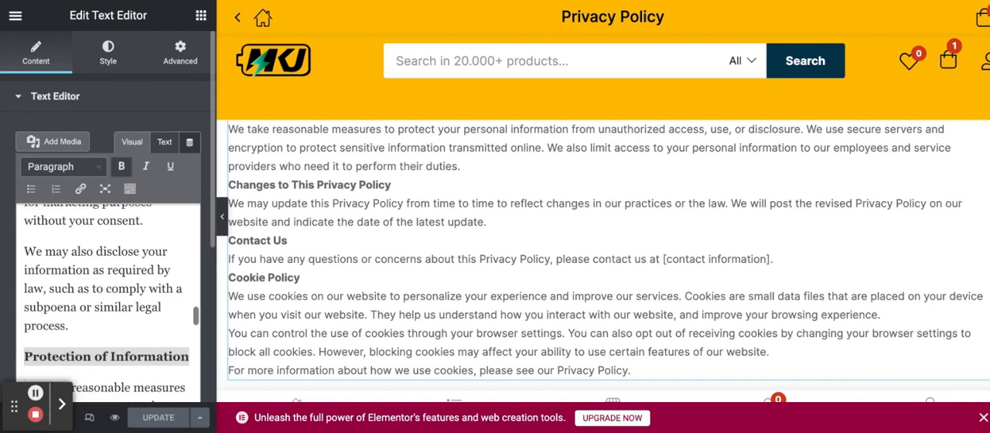
{"action": "scroll", "coordinate": [171, 288], "scroll_direction": "up", "scroll_amount": 4}
{"action": "scroll", "coordinate": [108, 299], "scroll_direction": "up", "scroll_amount": 3}
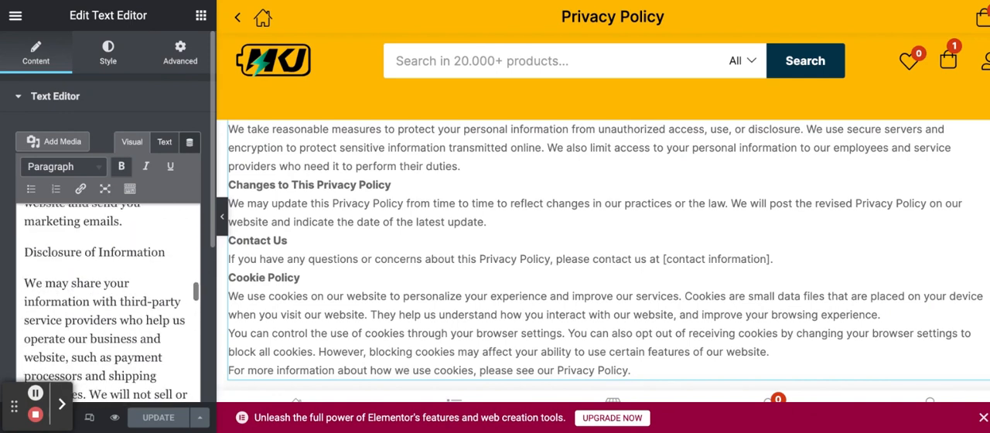
{"action": "scroll", "coordinate": [167, 294], "scroll_direction": "up", "scroll_amount": 2}
{"action": "left_click", "coordinate": [167, 294]}
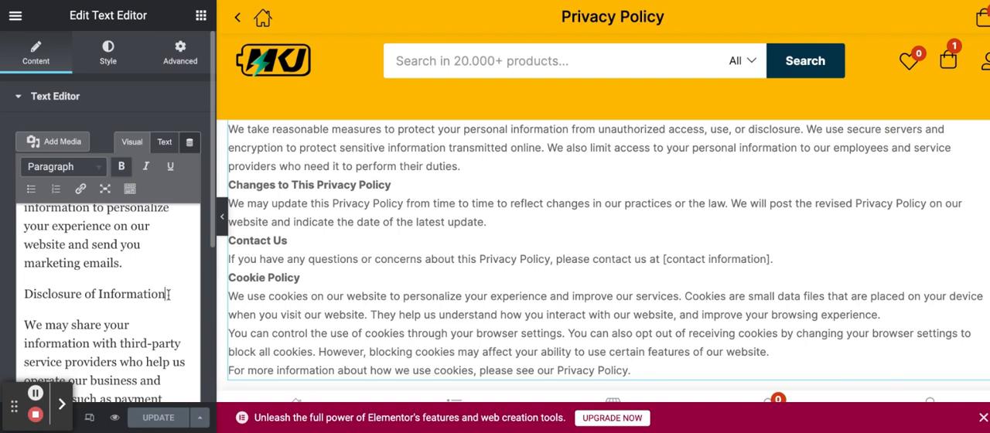
{"action": "triple_click", "coordinate": [167, 294]}
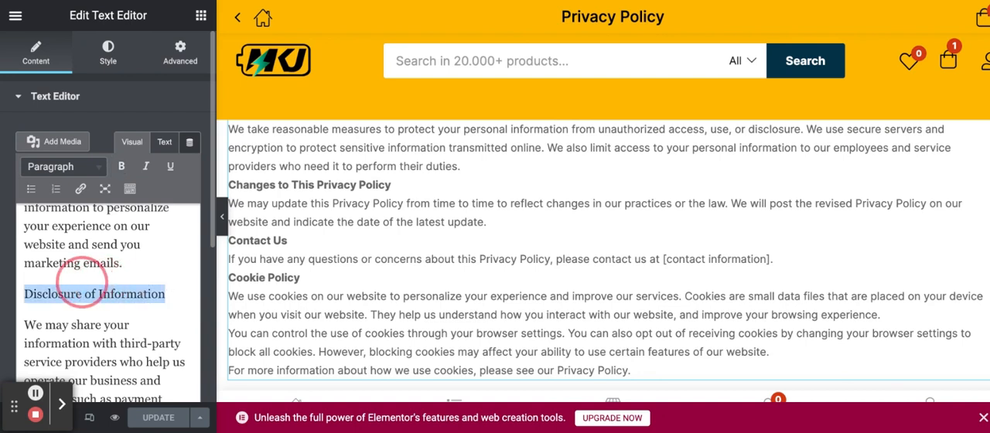
{"action": "key", "text": "ctrl+b"}
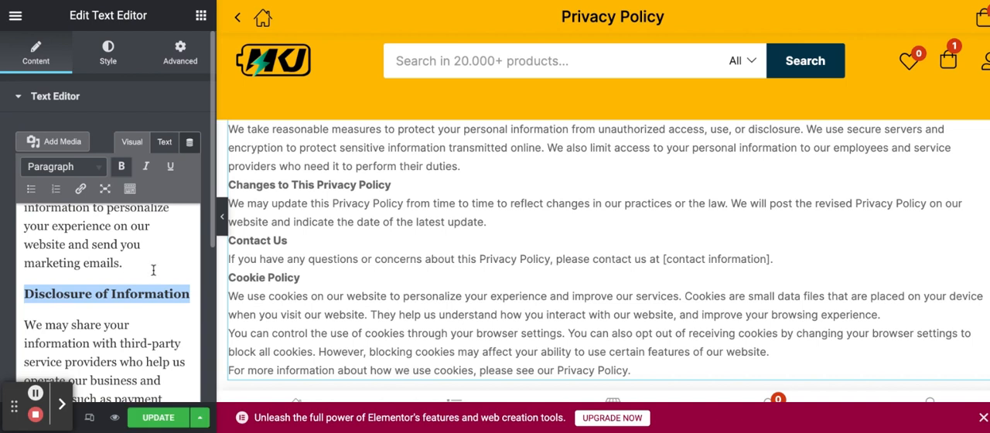
{"action": "left_click", "coordinate": [155, 420]}
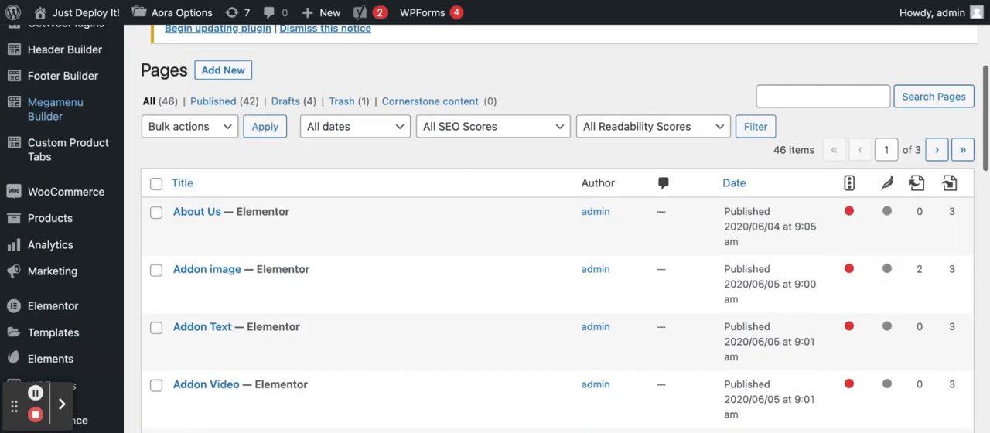
Step: Open the menu editing screen in the site's appearance settings
{"action": "scroll", "coordinate": [557, 232], "scroll_direction": "down", "scroll_amount": 1}
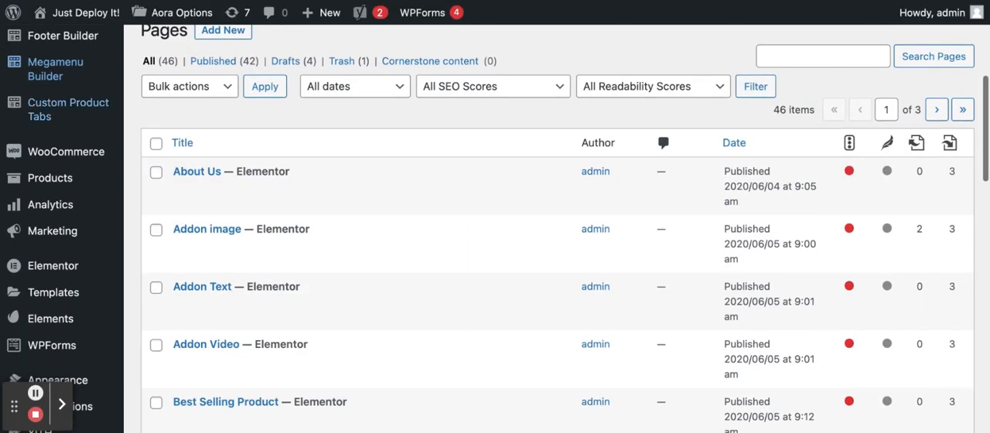
{"action": "scroll", "coordinate": [557, 232], "scroll_direction": "down", "scroll_amount": 3}
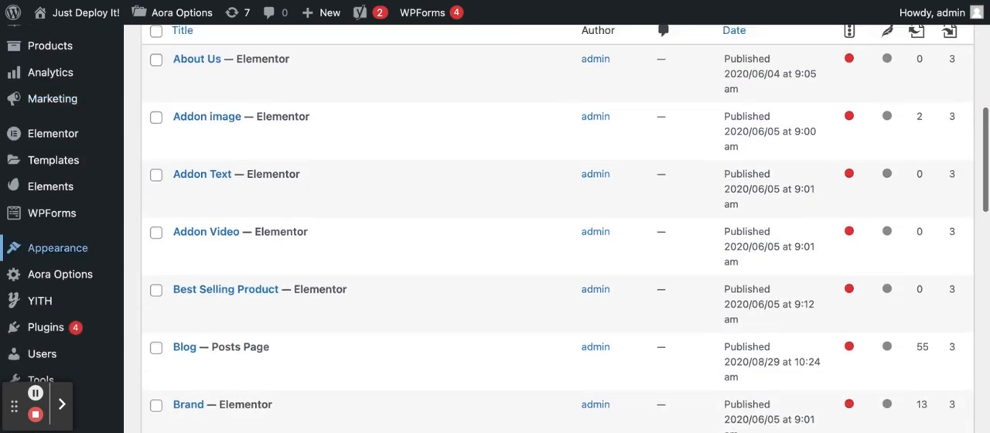
{"action": "left_click", "coordinate": [83, 244]}
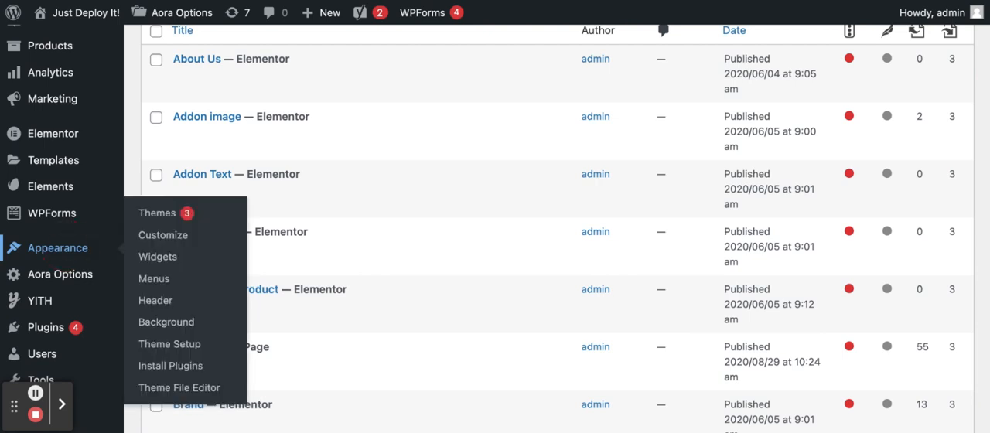
{"action": "left_click", "coordinate": [154, 278]}
Step: Assign the Aora Elementor menu to the Primary Menu display location and save the menu
{"action": "scroll", "coordinate": [495, 232], "scroll_direction": "down", "scroll_amount": 3}
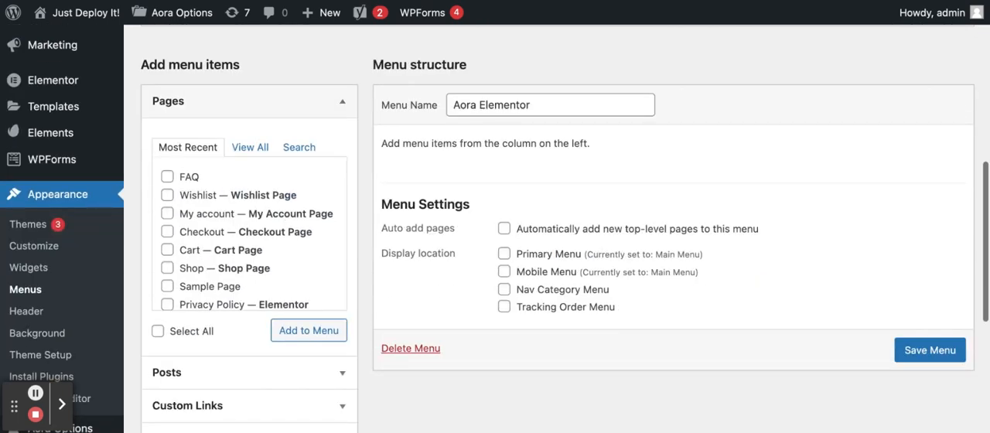
{"action": "scroll", "coordinate": [342, 268], "scroll_direction": "up", "scroll_amount": 4}
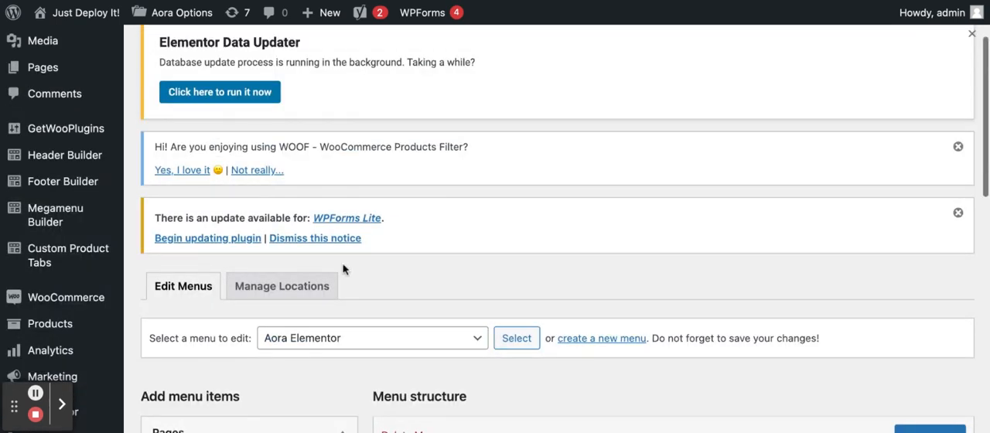
{"action": "scroll", "coordinate": [343, 268], "scroll_direction": "down", "scroll_amount": 4}
{"action": "left_click", "coordinate": [504, 279]}
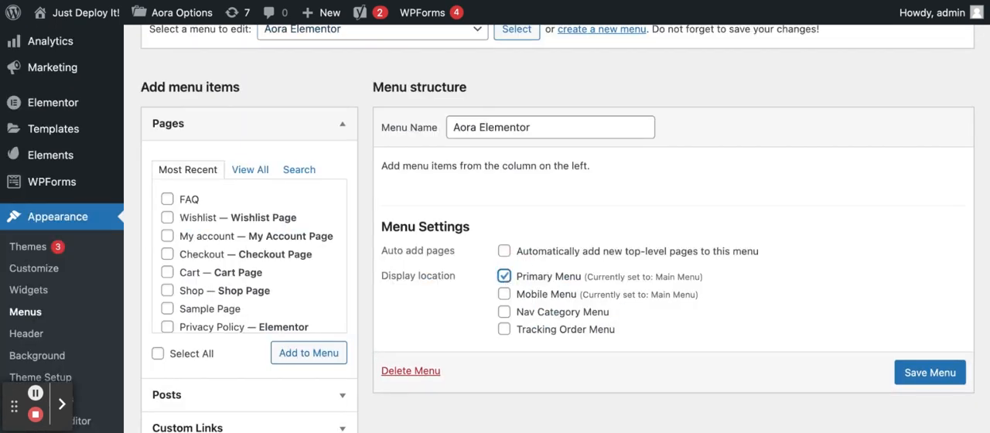
{"action": "left_click", "coordinate": [905, 358]}
{"action": "left_click", "coordinate": [921, 379]}
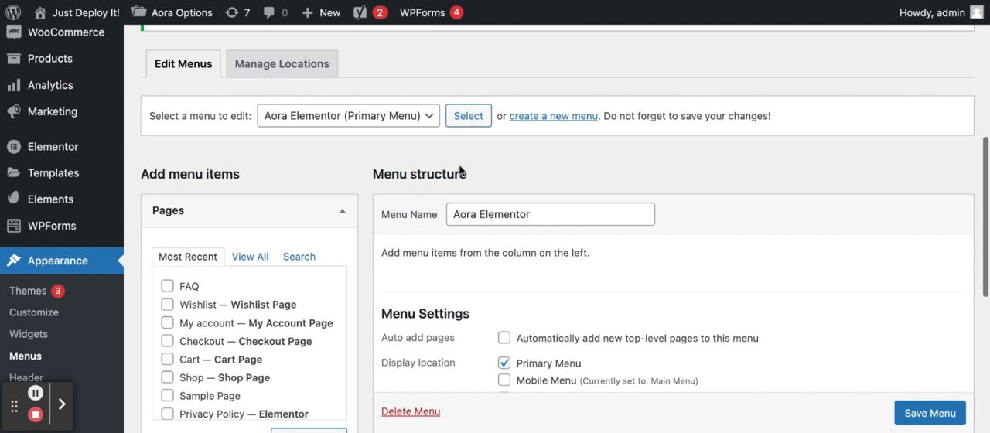
Step: Add the FAQ page and the first listed Privacy Policy page to the Aora Elementor menu
{"action": "scroll", "coordinate": [462, 171], "scroll_direction": "down", "scroll_amount": 1}
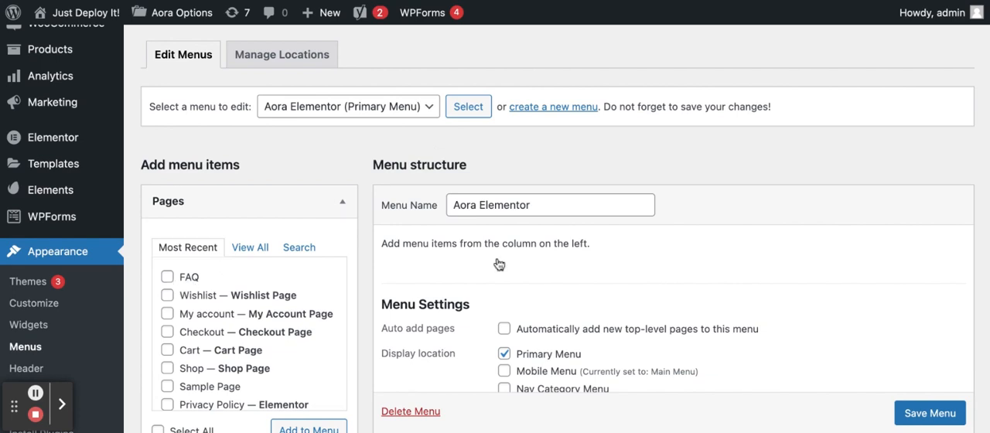
{"action": "scroll", "coordinate": [499, 264], "scroll_direction": "down", "scroll_amount": 2}
{"action": "scroll", "coordinate": [514, 305], "scroll_direction": "down", "scroll_amount": 1}
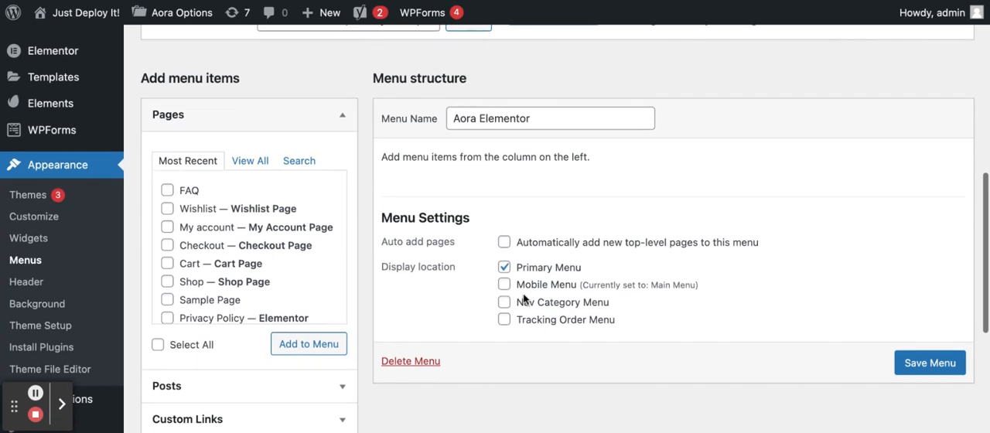
{"action": "left_click", "coordinate": [167, 192]}
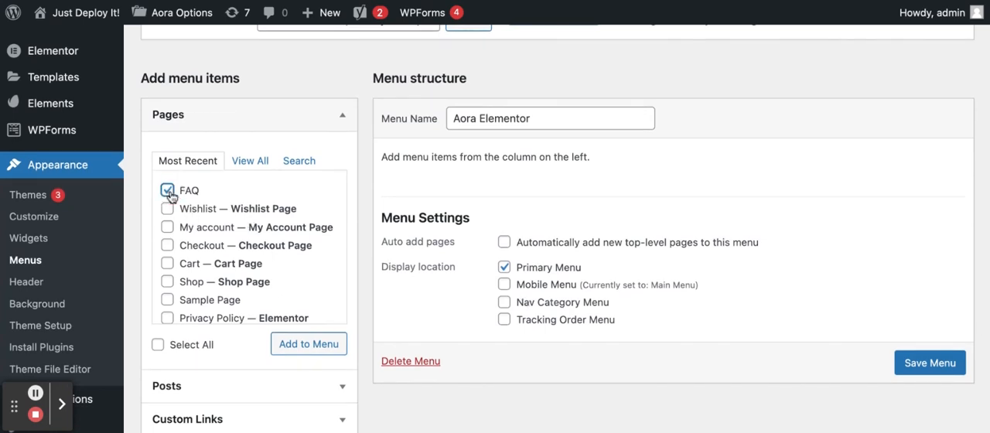
{"action": "scroll", "coordinate": [171, 264], "scroll_direction": "down", "scroll_amount": 2}
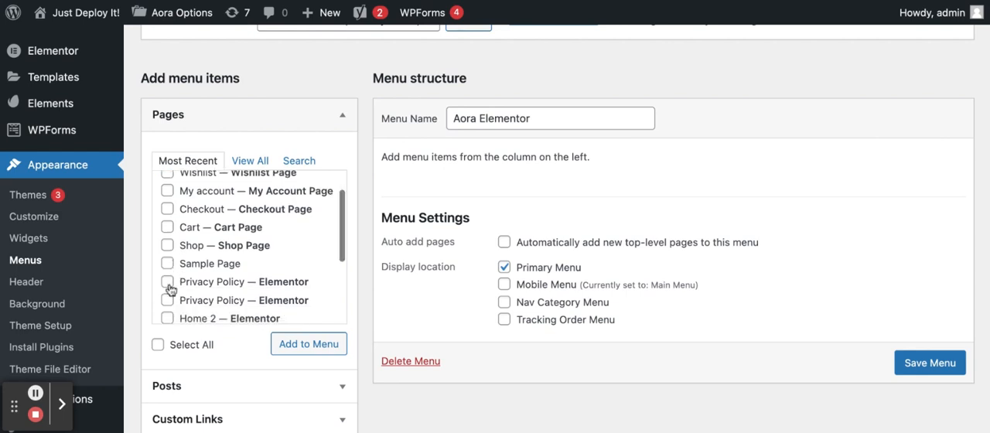
{"action": "left_click", "coordinate": [168, 283]}
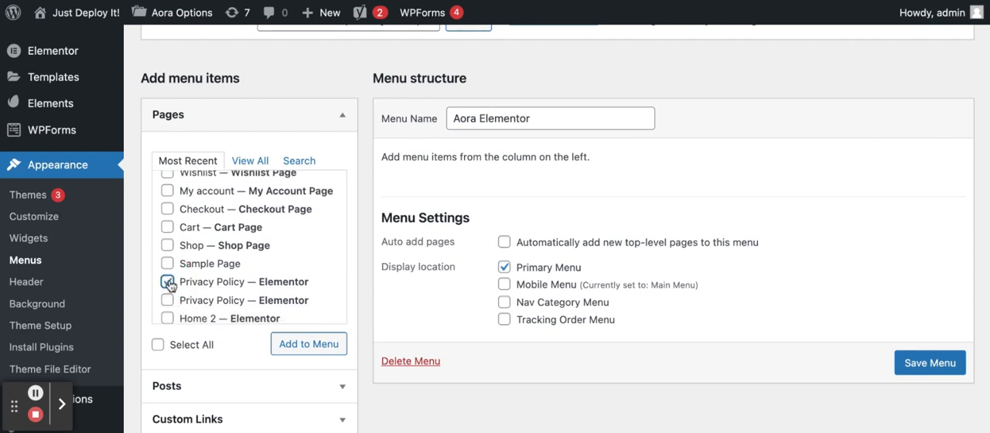
{"action": "left_click", "coordinate": [308, 345]}
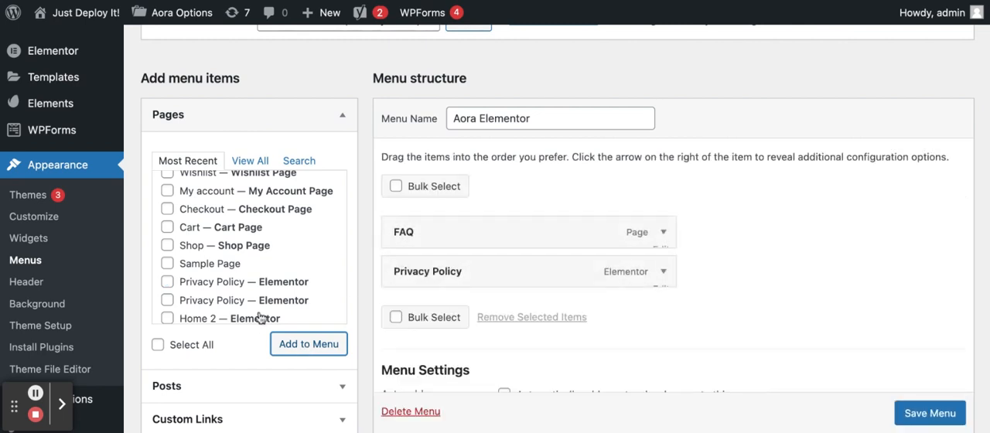
{"action": "scroll", "coordinate": [261, 317], "scroll_direction": "down", "scroll_amount": 2}
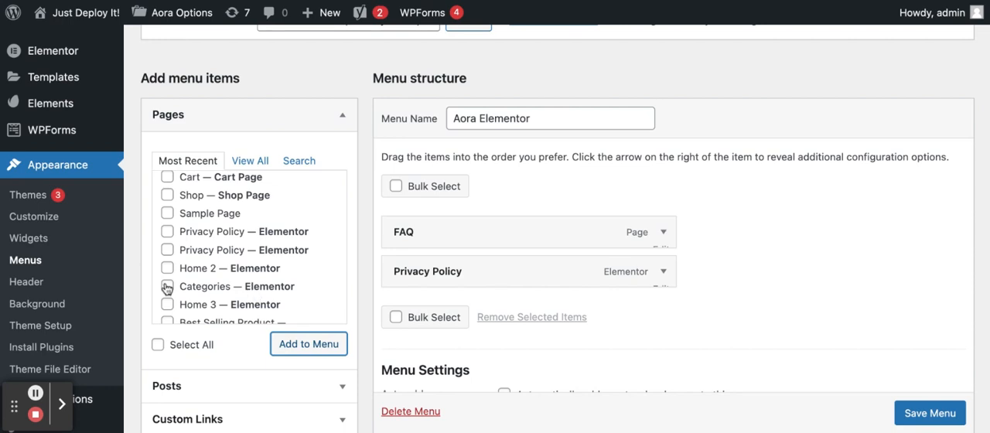
{"action": "scroll", "coordinate": [227, 244], "scroll_direction": "up", "scroll_amount": 4}
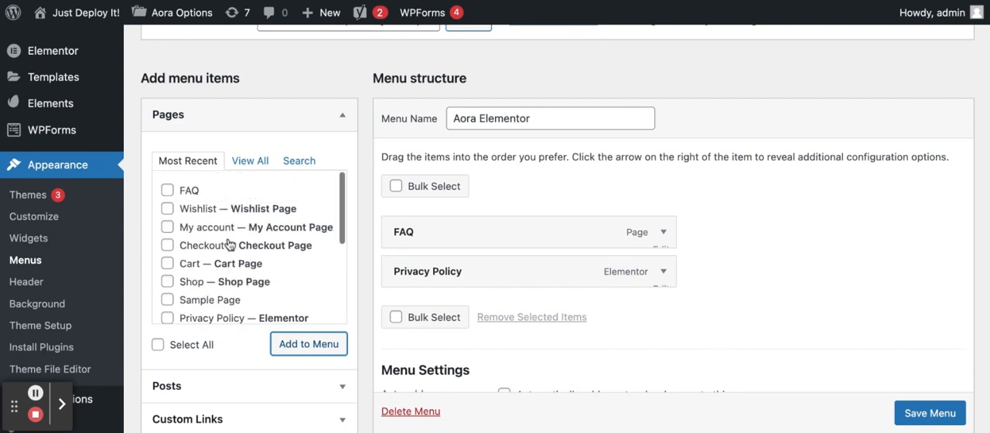